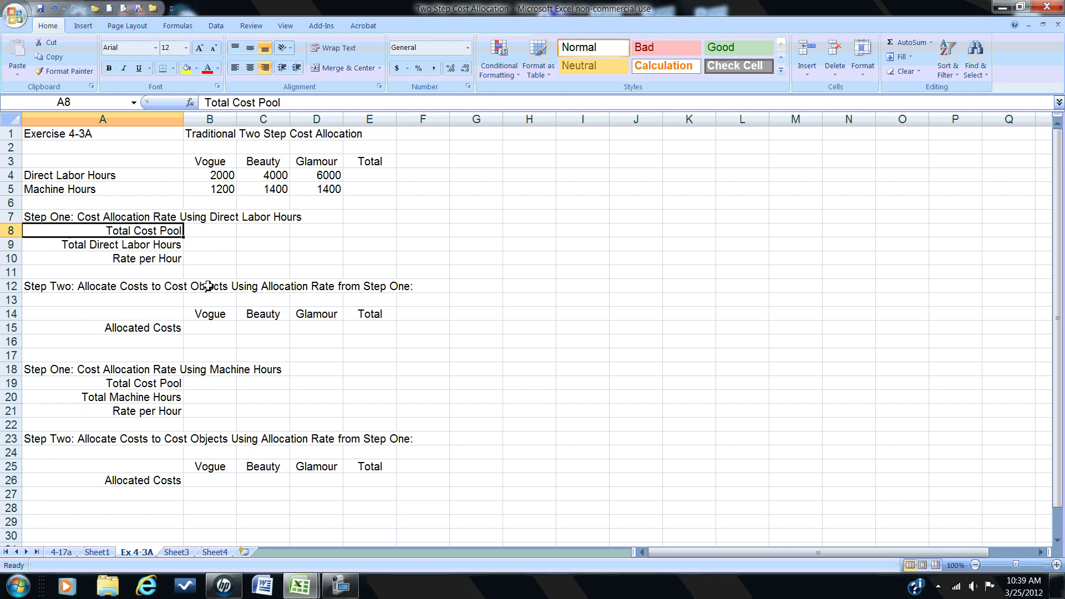
Step: Enter the 576000 cost pool in B8 as an Accounting amount with no decimal places
left_click(216, 231)
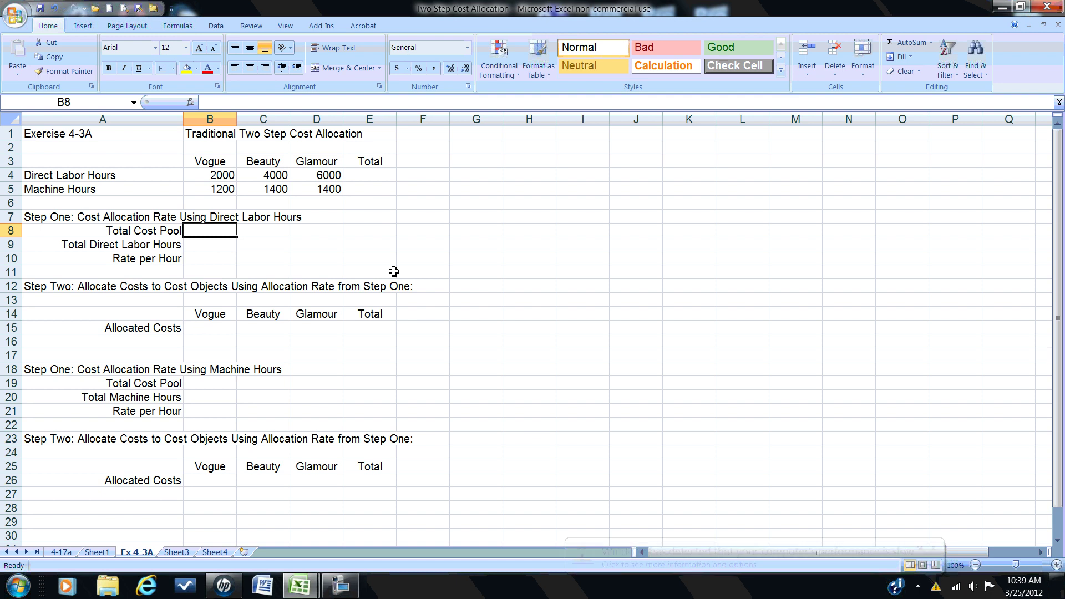
type("576")
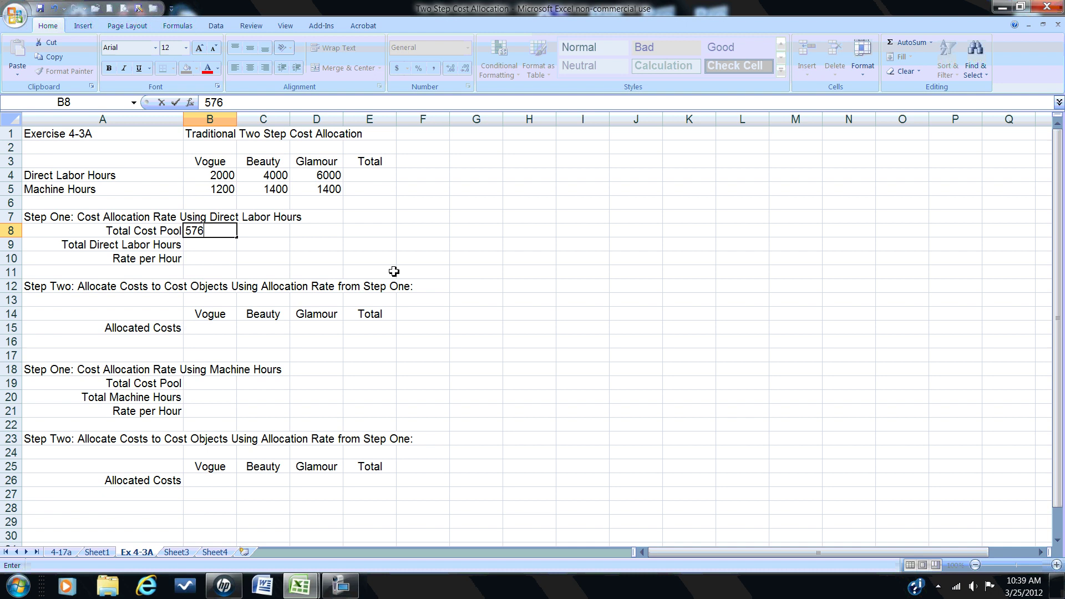
type("000")
key("Return")
key("Up")
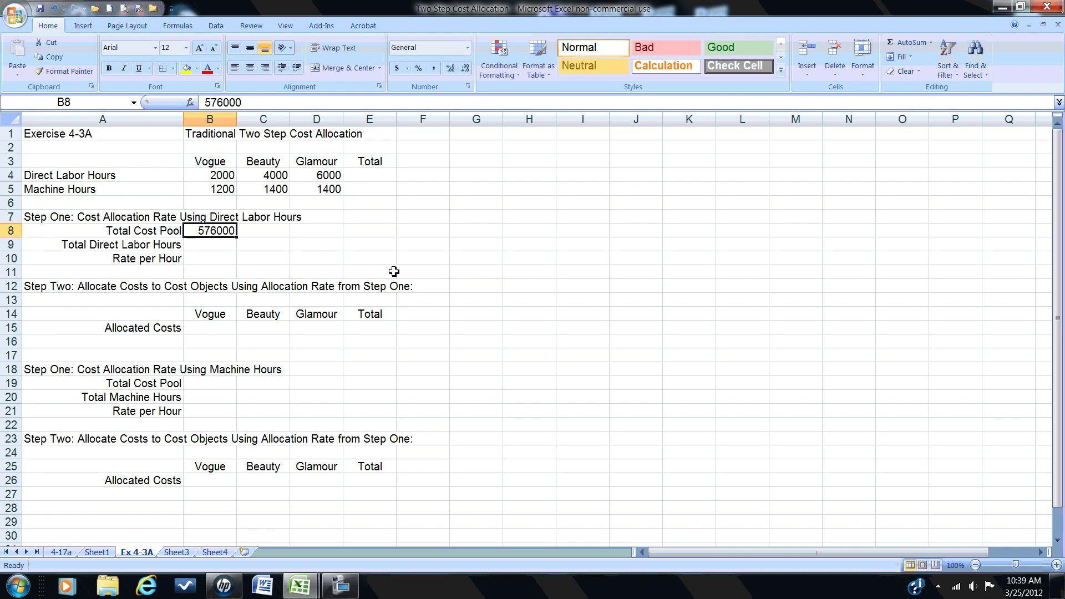
left_click(397, 67)
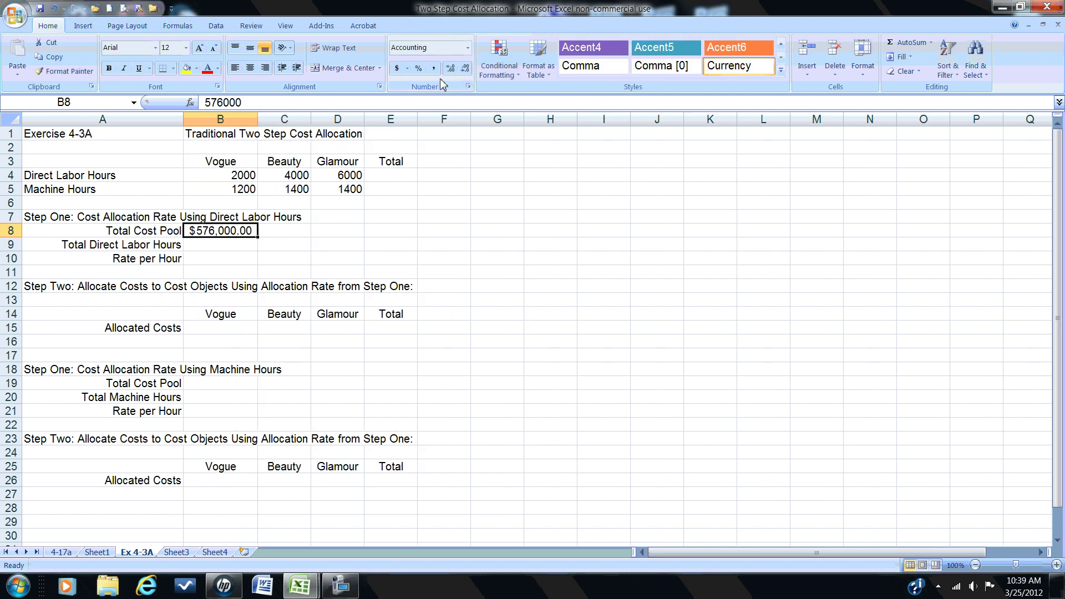
left_click(463, 70)
left_click(462, 70)
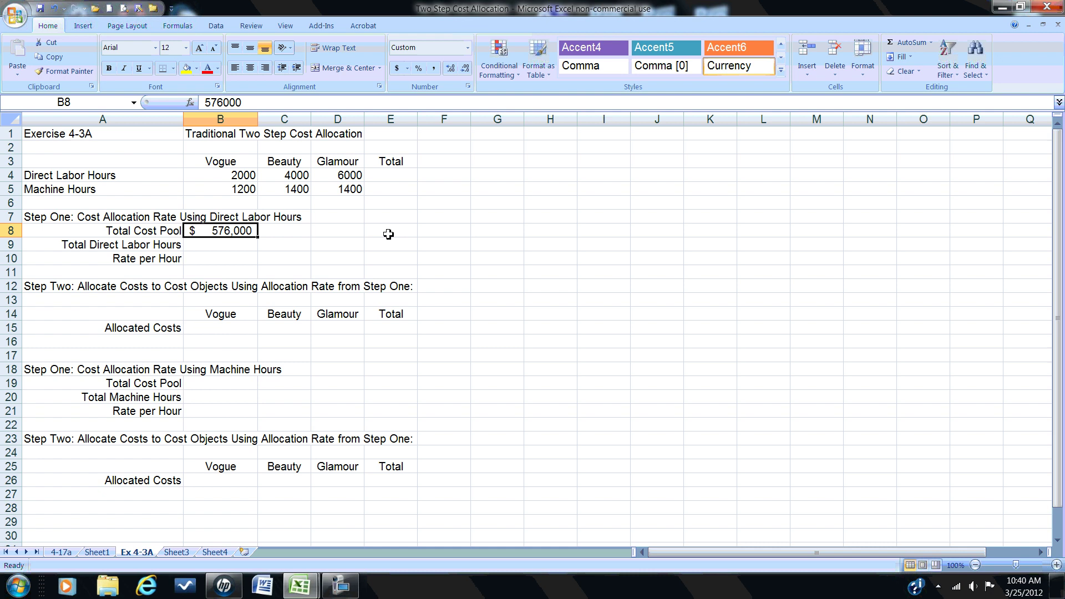
left_click(247, 246)
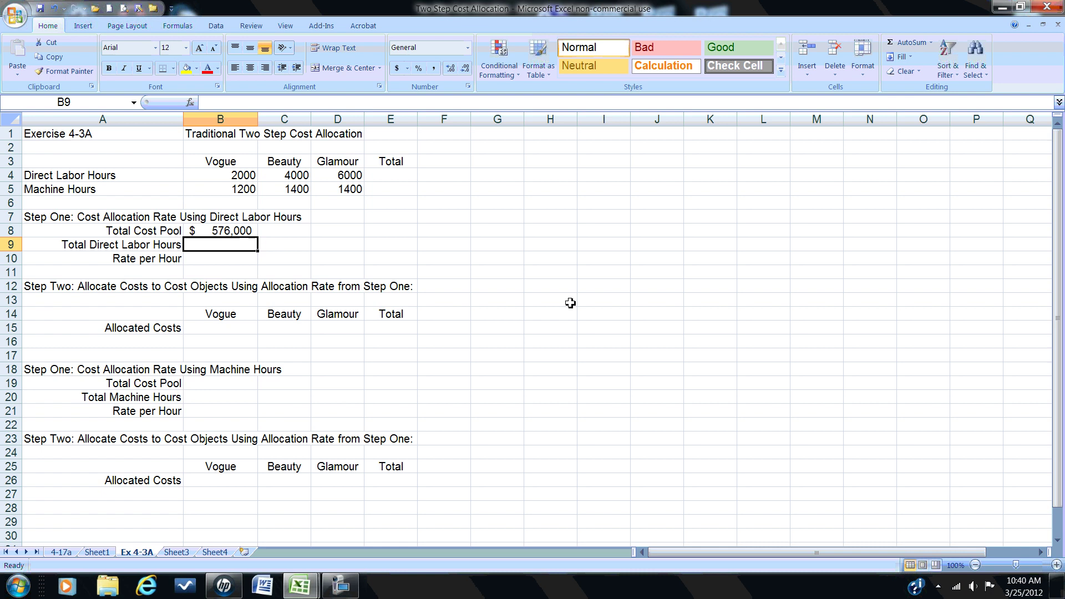
Step: AutoSum the direct labor hours into E4 (12000) and link B9 to it with =E4
left_click(382, 177)
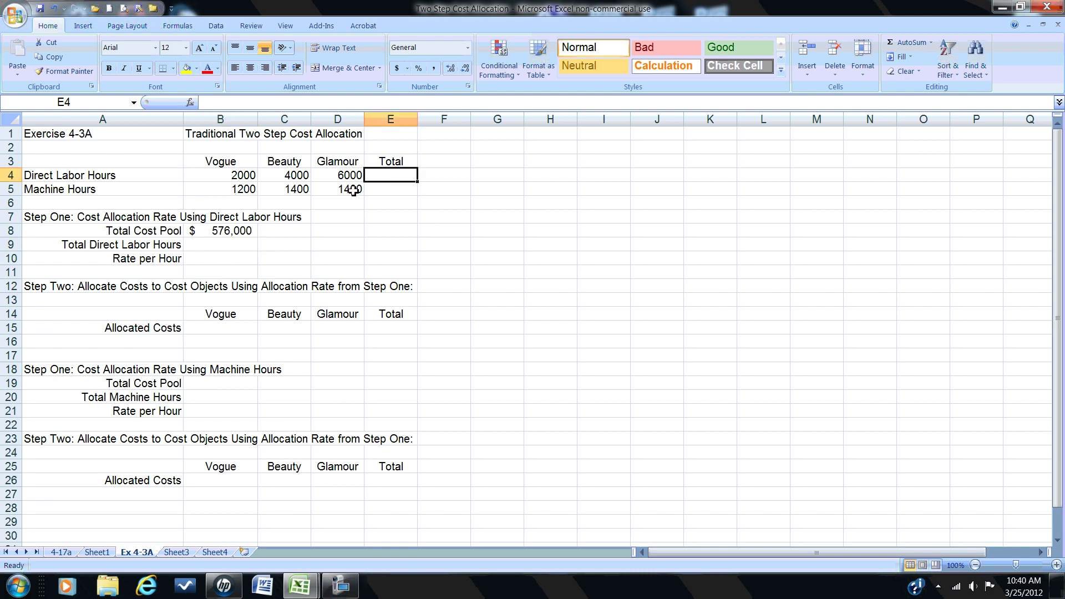
left_click(902, 47)
left_click(901, 47)
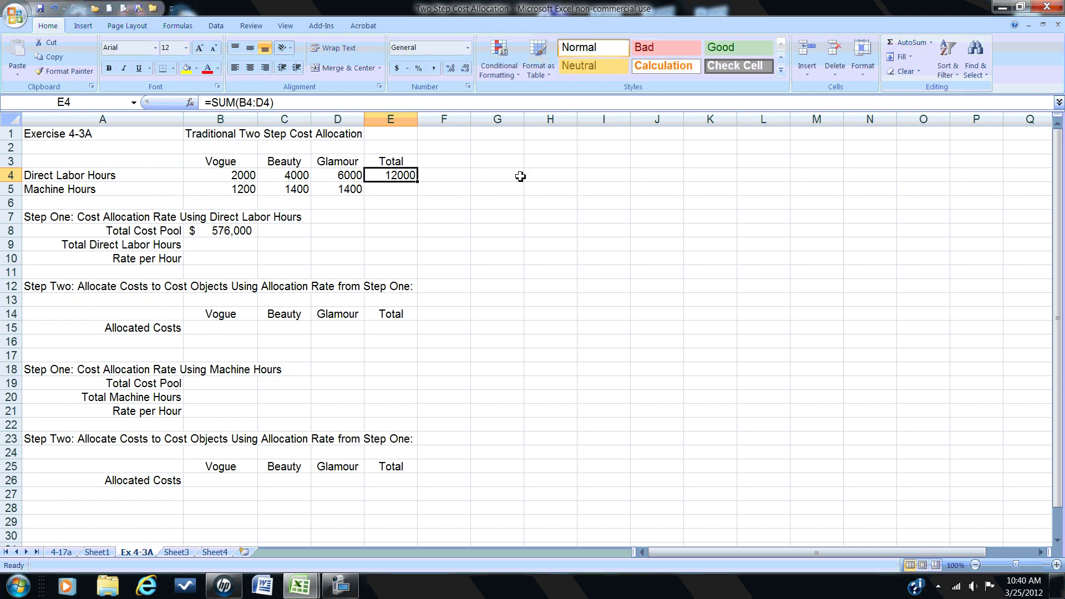
left_click(249, 244)
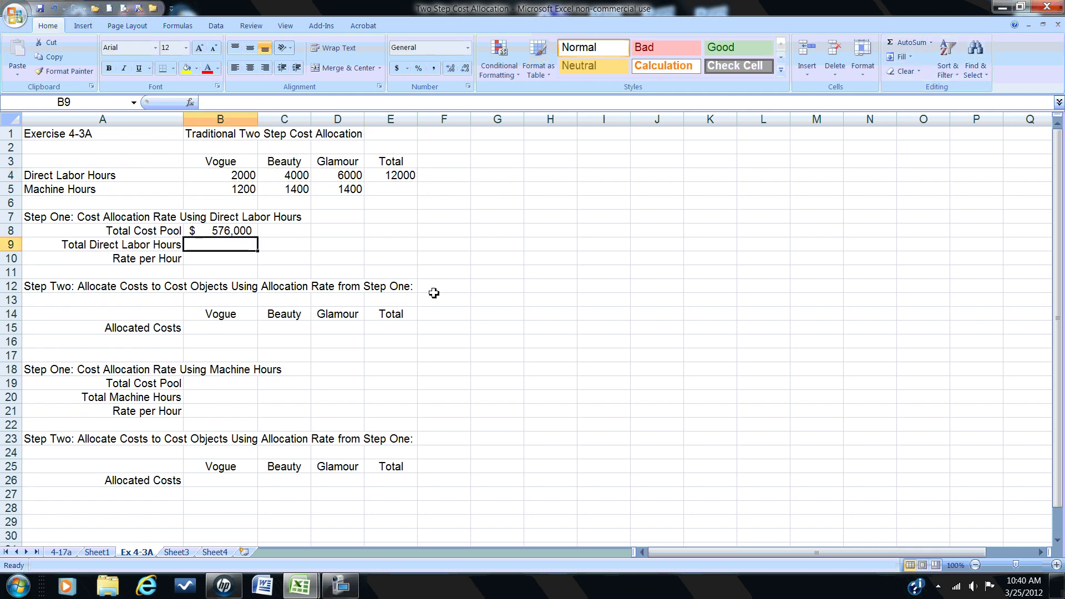
type("=")
left_click(397, 175)
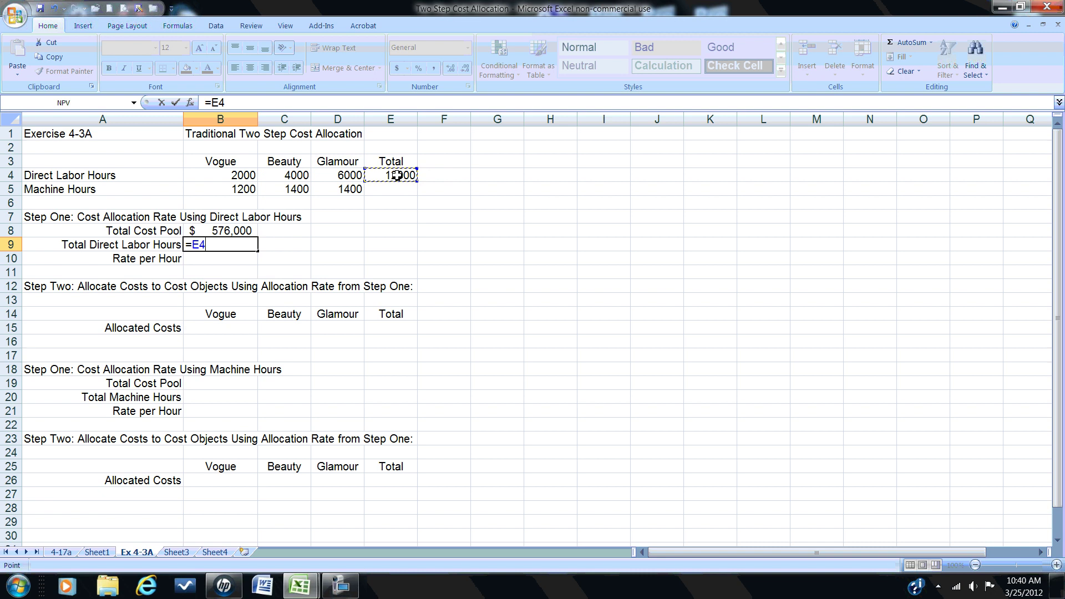
key("Return")
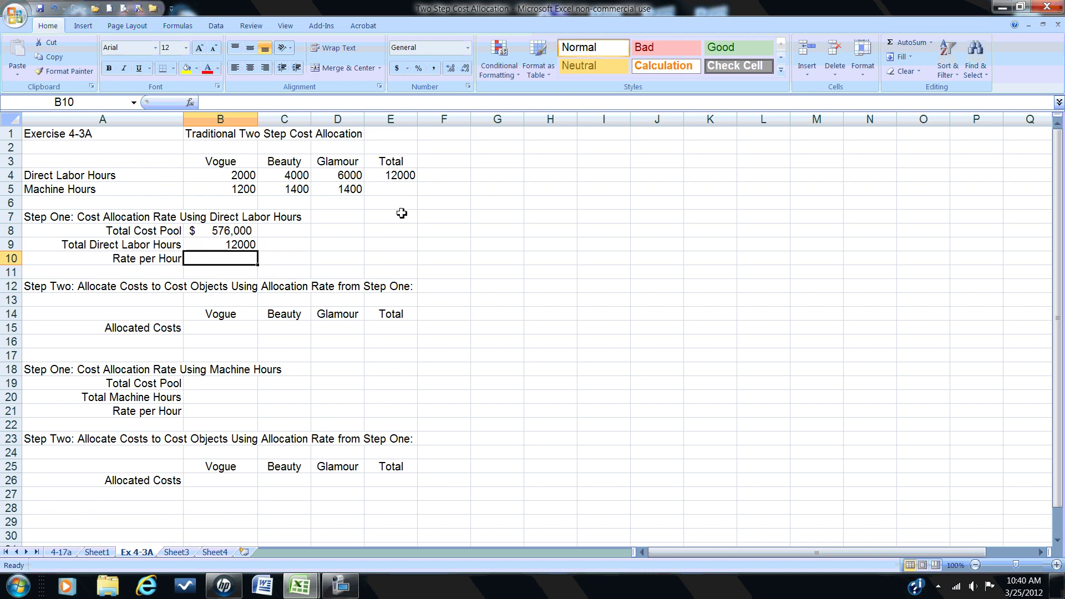
left_click(220, 242)
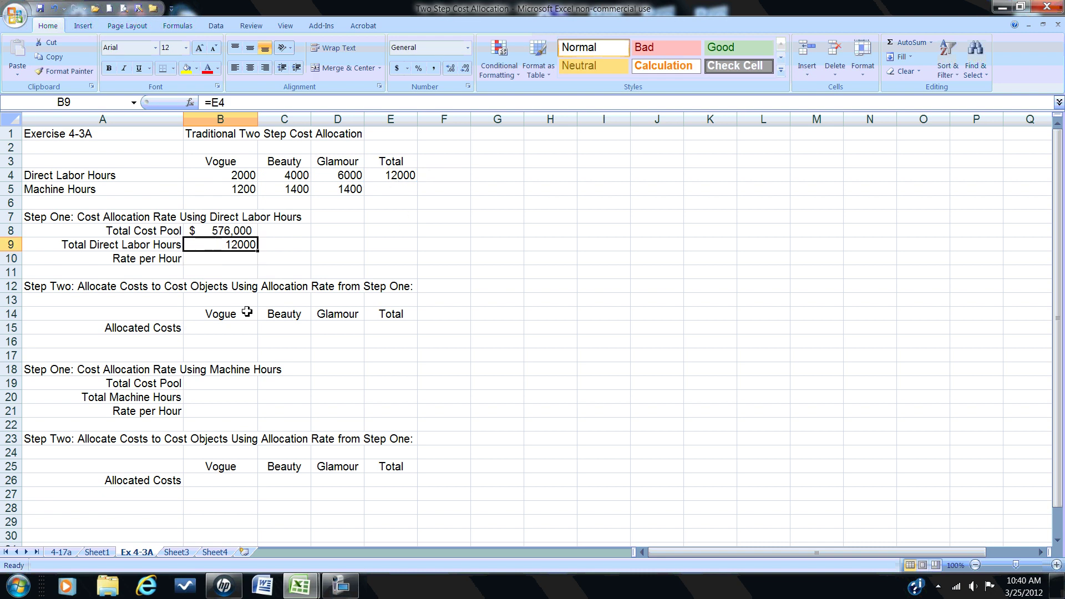
Step: Compute the $48 rate per hour in B10 with =B8/B9
left_click(240, 260)
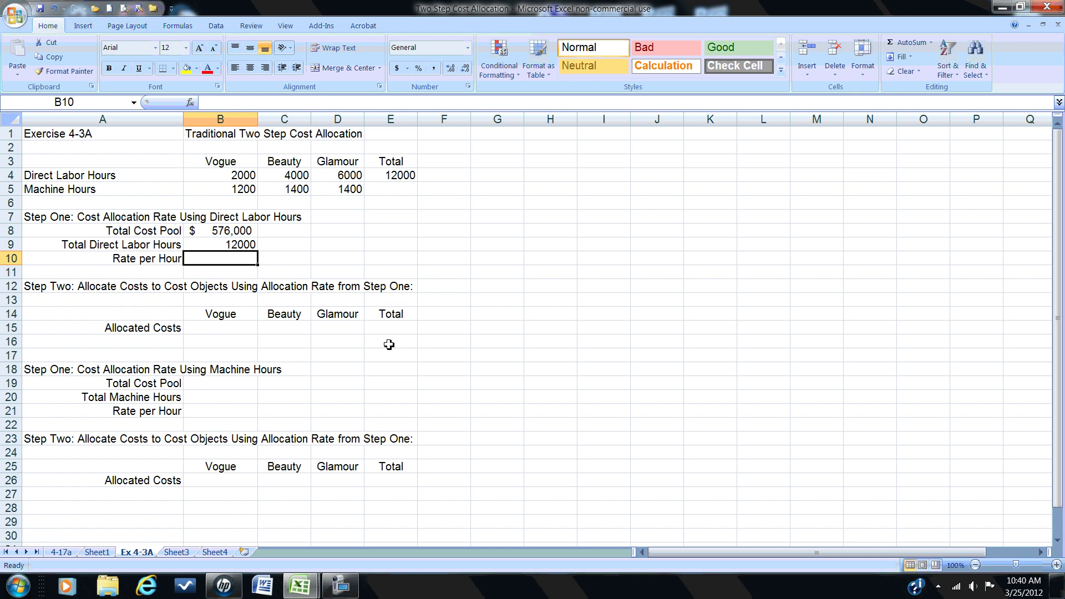
type("=B8/")
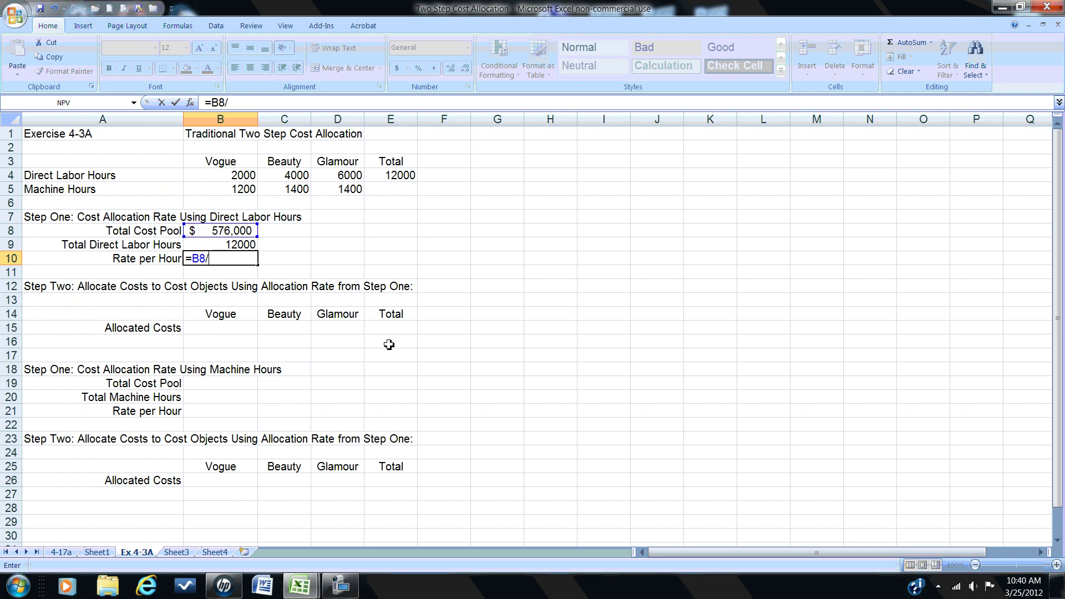
type("B9")
key("Return")
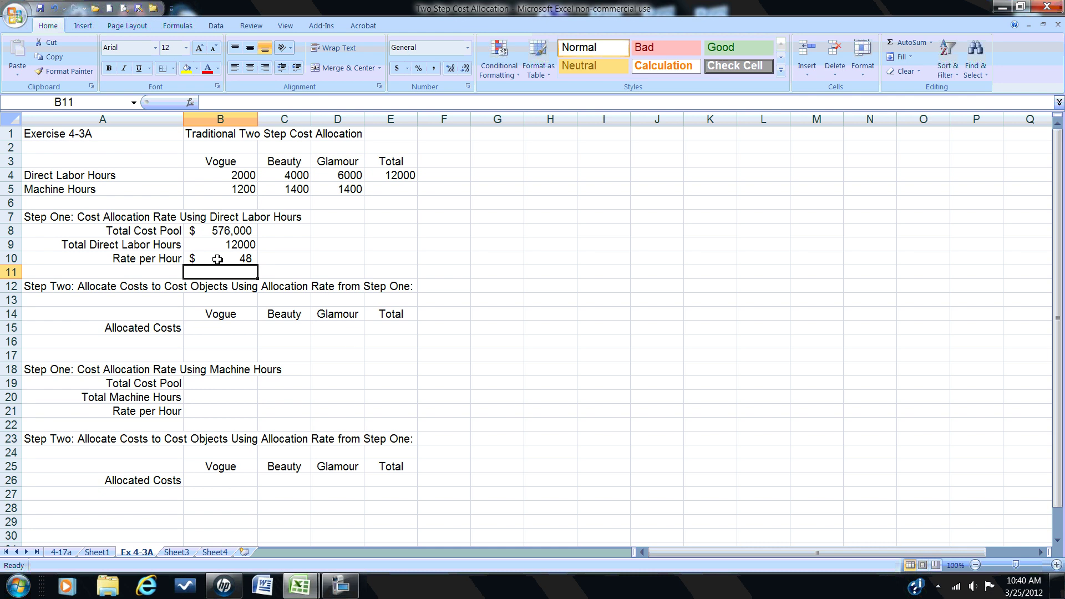
Step: Allocate costs to Vogue and Beauty as their labor hours times the B10 rate
left_click(213, 332)
type("=")
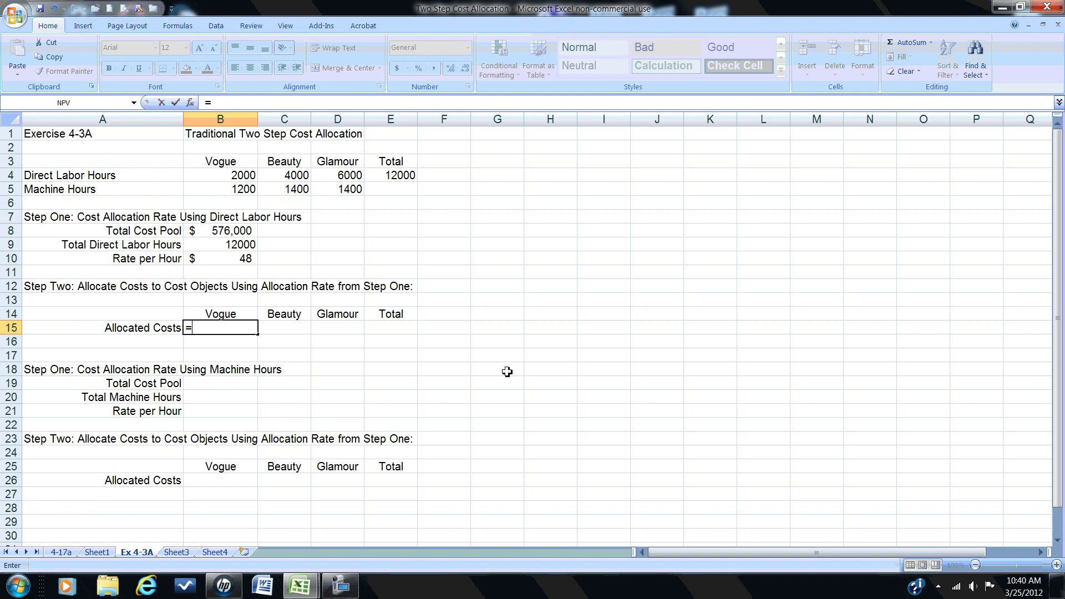
left_click(235, 176)
type("*")
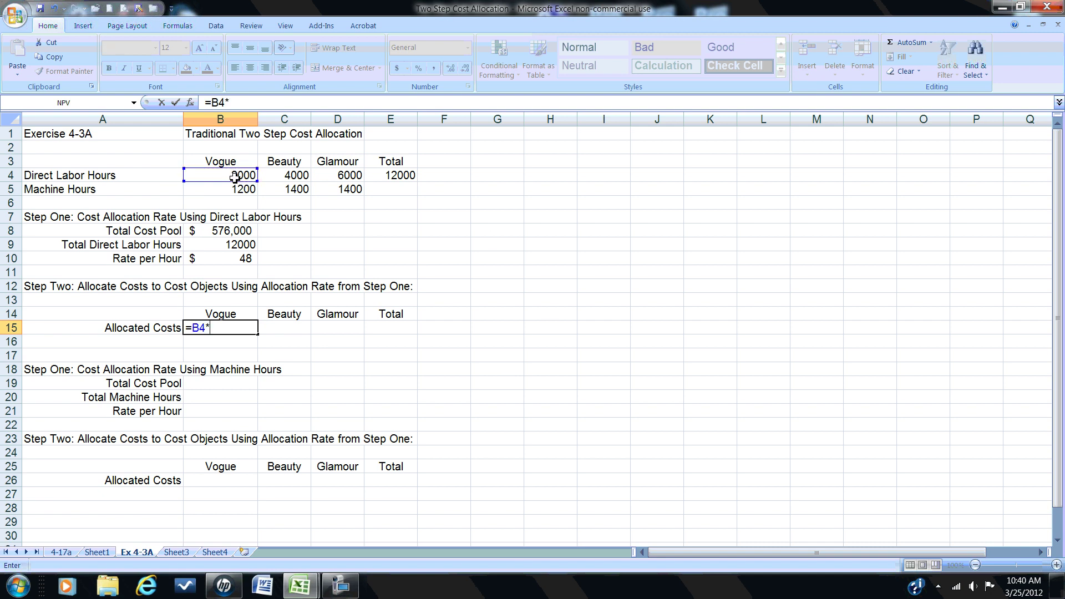
left_click(214, 258)
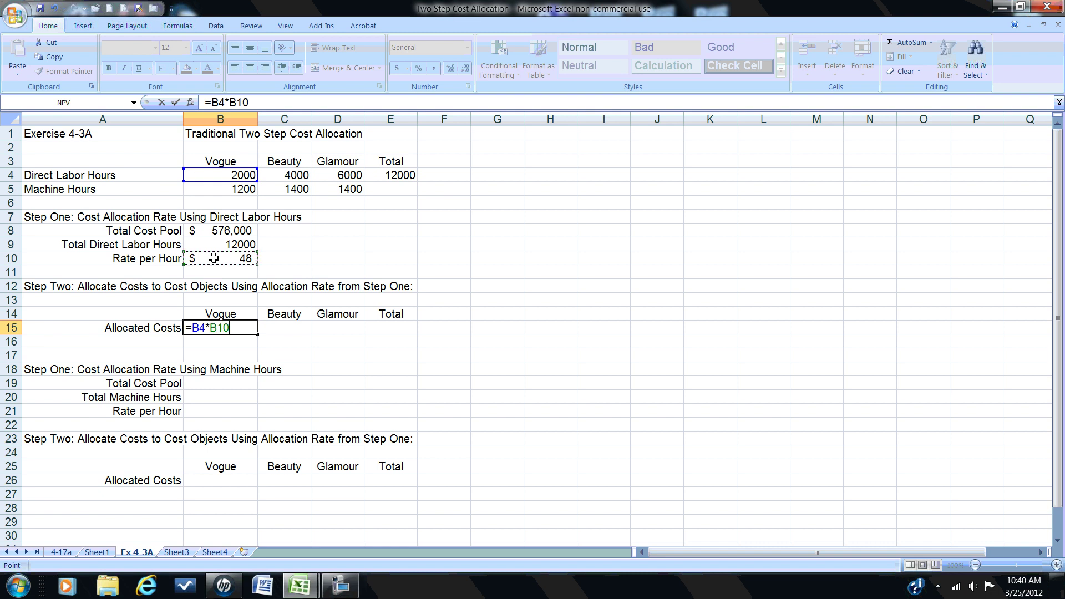
key("Return")
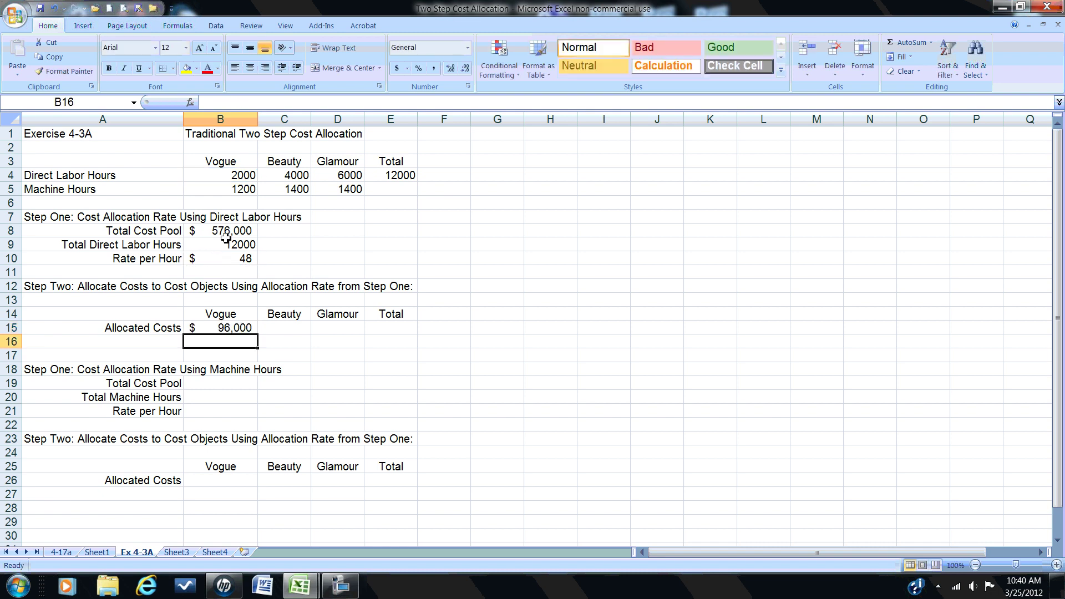
left_click(280, 331)
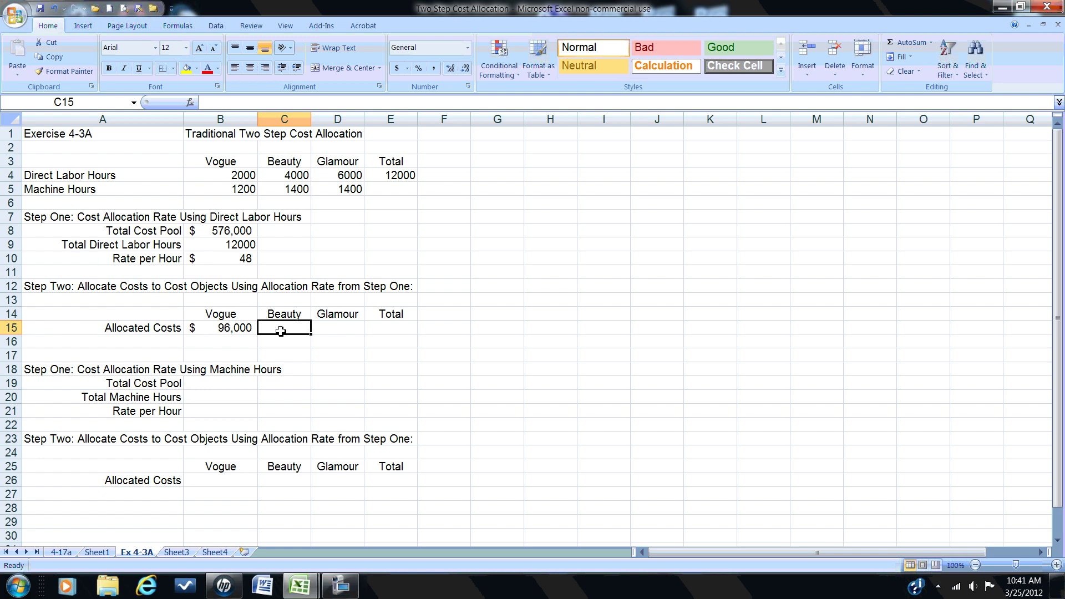
type("=")
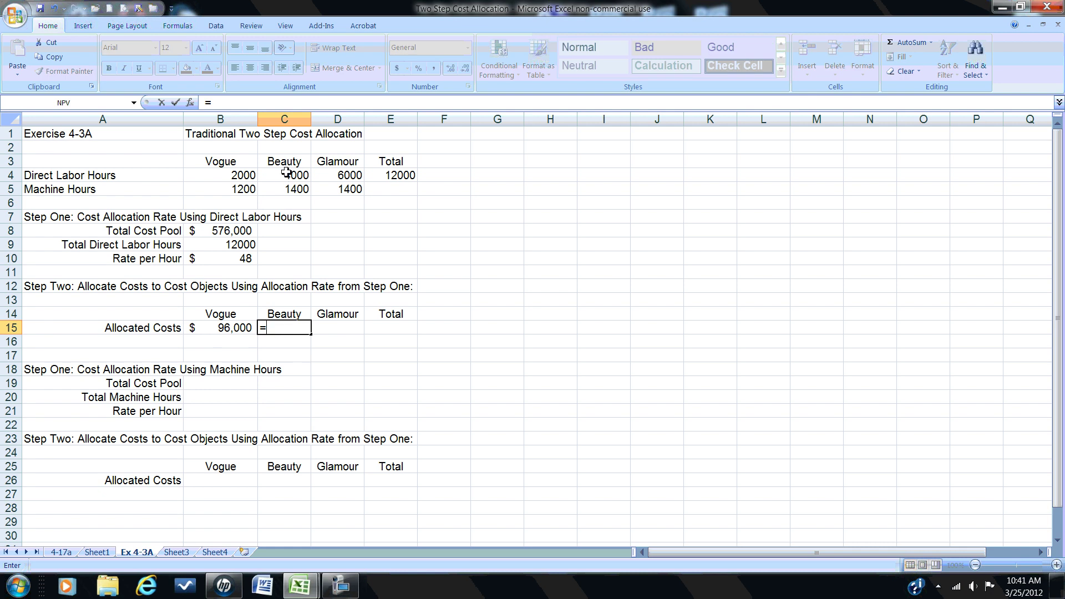
left_click(286, 174)
type("*")
left_click(232, 259)
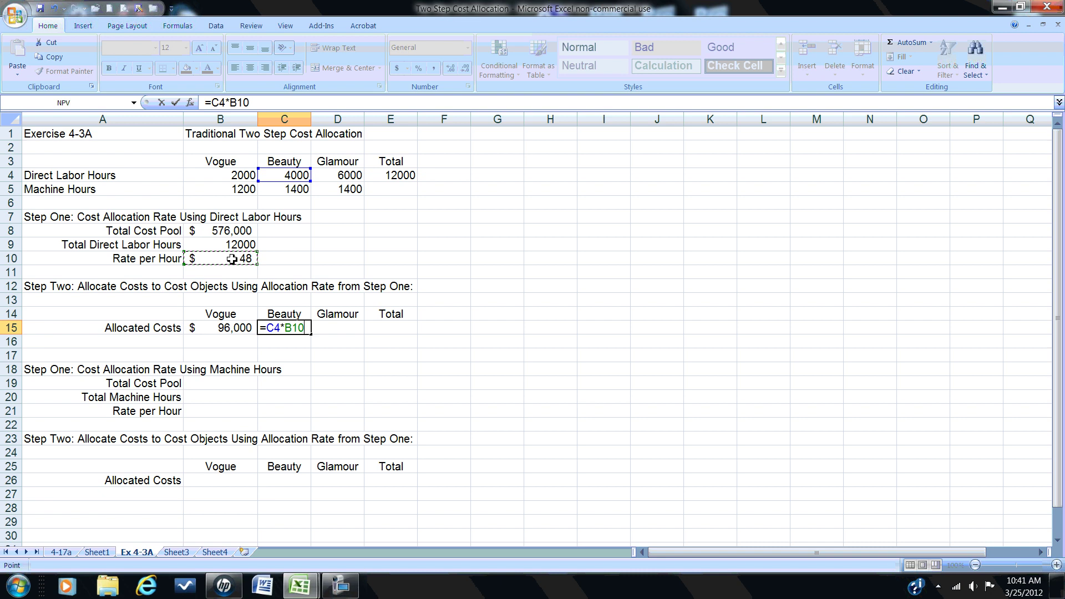
key("Return")
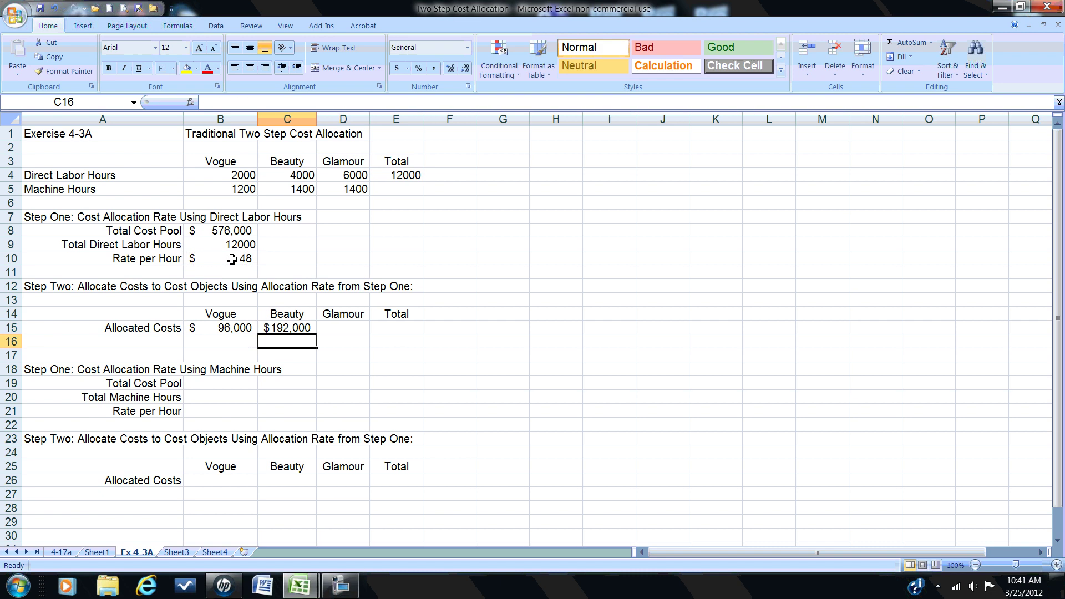
Step: Allocate Glamour's cost as =D4*$B$10, using an absolute rate reference
left_click(343, 328)
type("=")
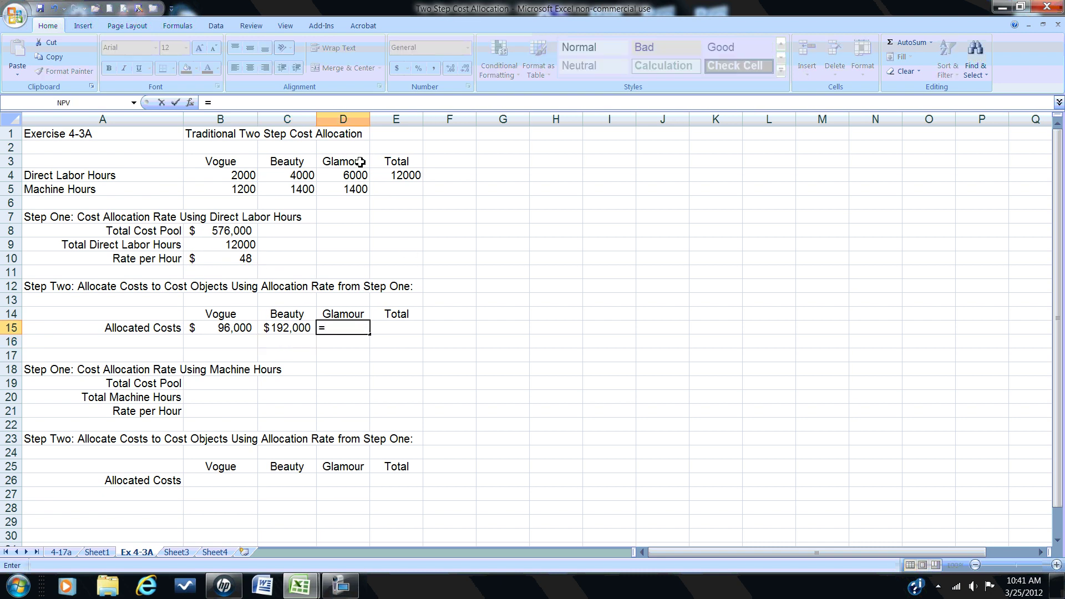
left_click(356, 175)
type("*")
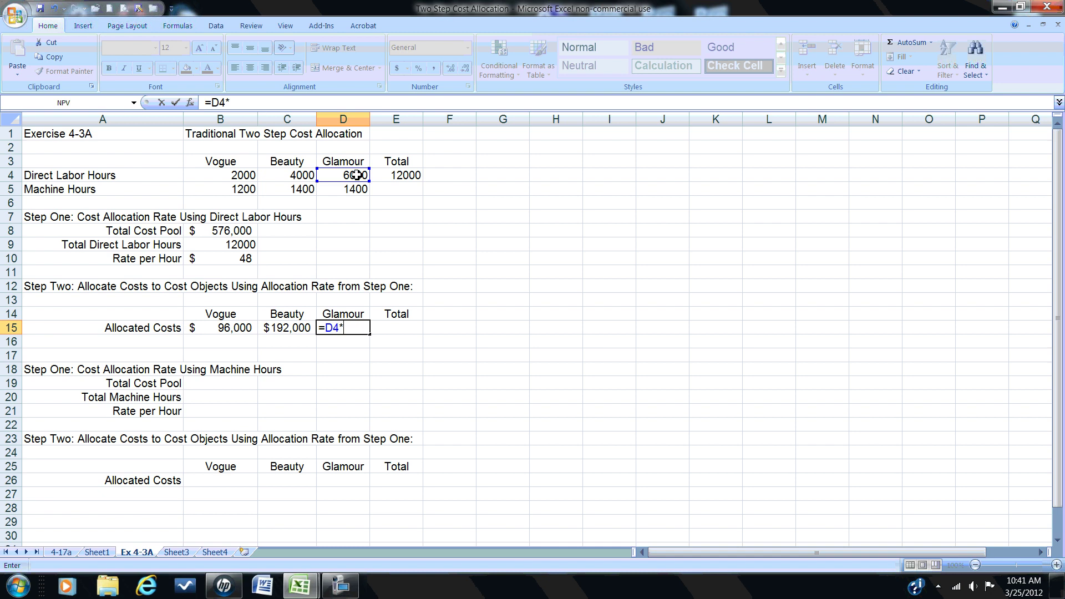
left_click(249, 256)
key("F4")
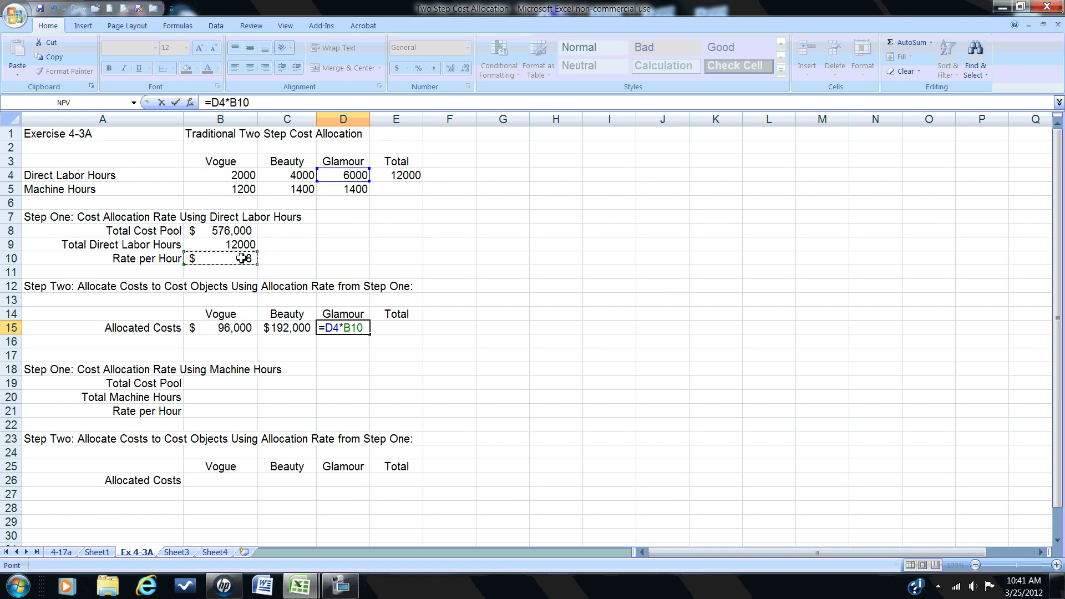
key("Return")
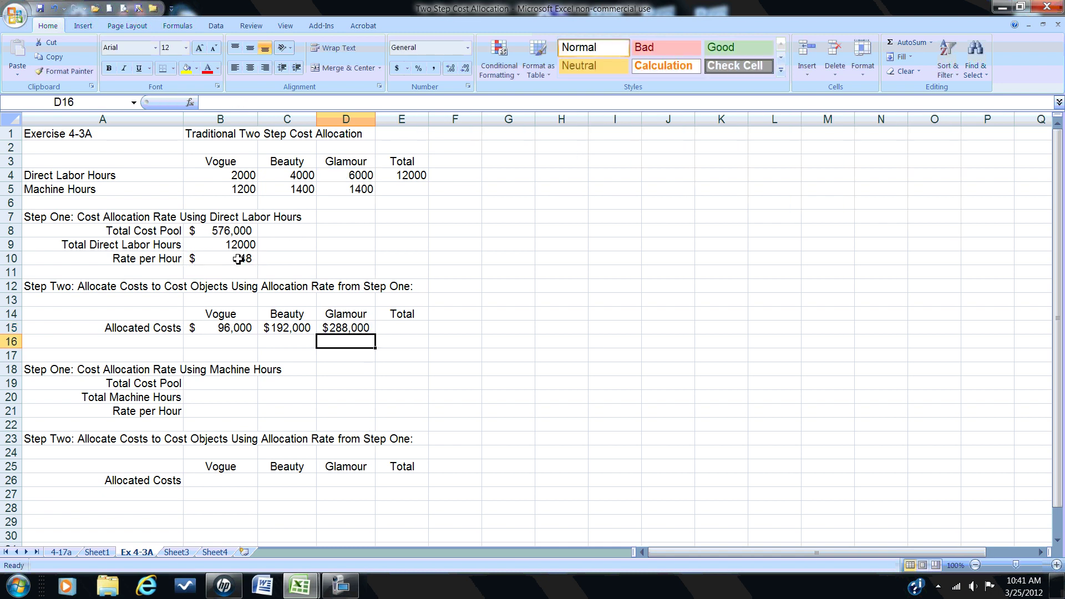
Step: AutoSum the allocations into E15 ($576,000) with a top and double bottom border
left_click(413, 329)
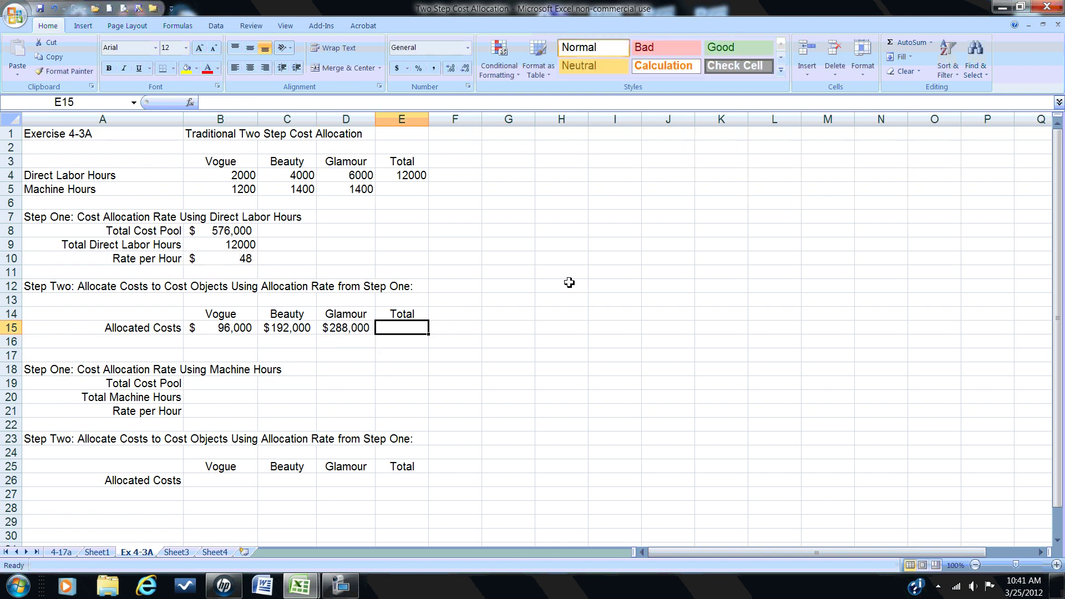
left_click(905, 44)
left_click(906, 44)
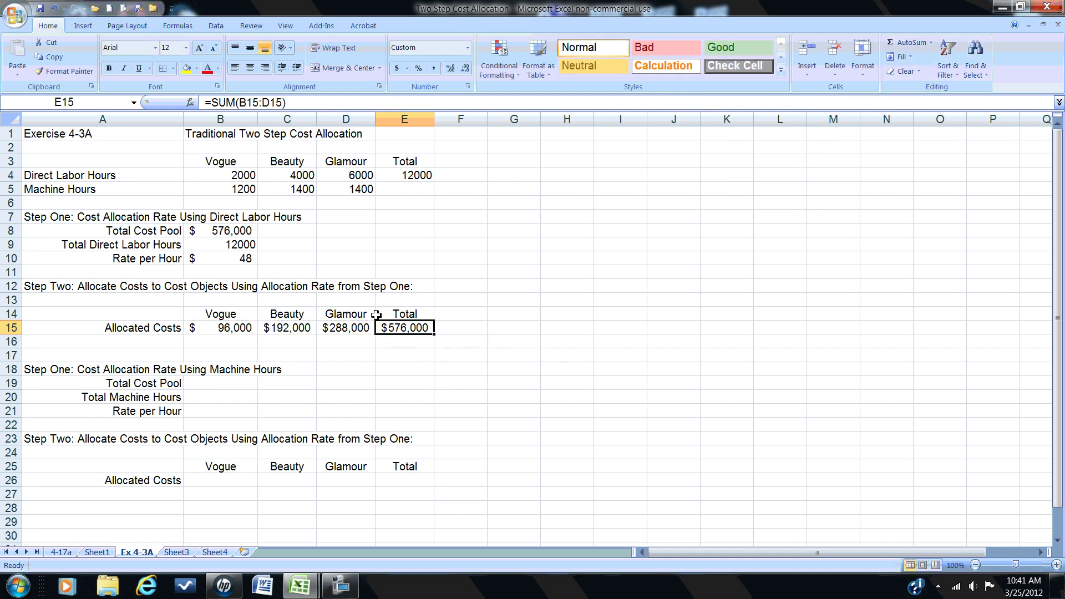
left_click(173, 68)
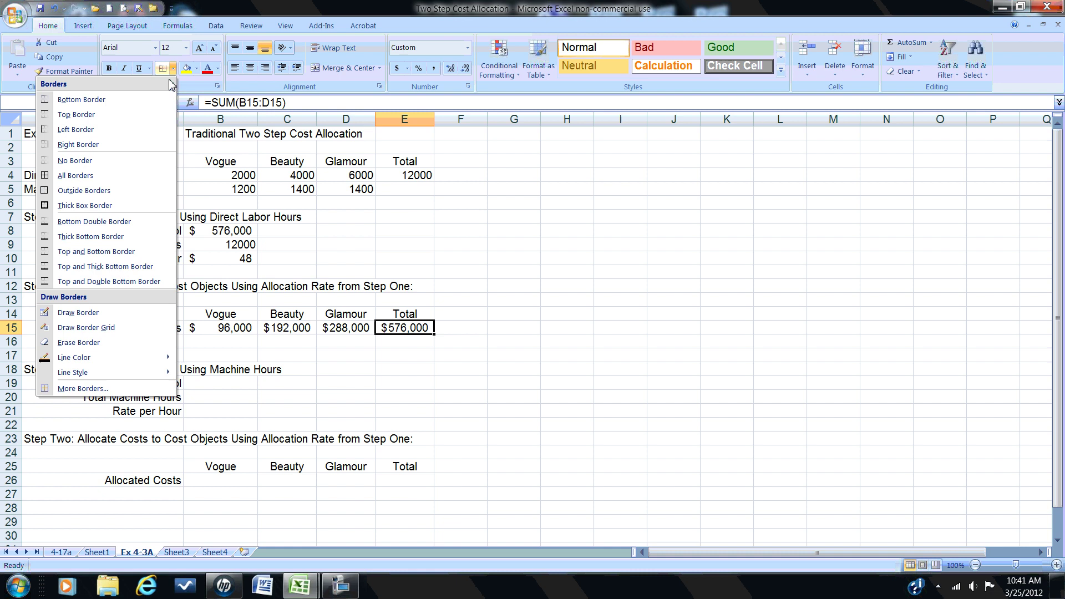
left_click(105, 281)
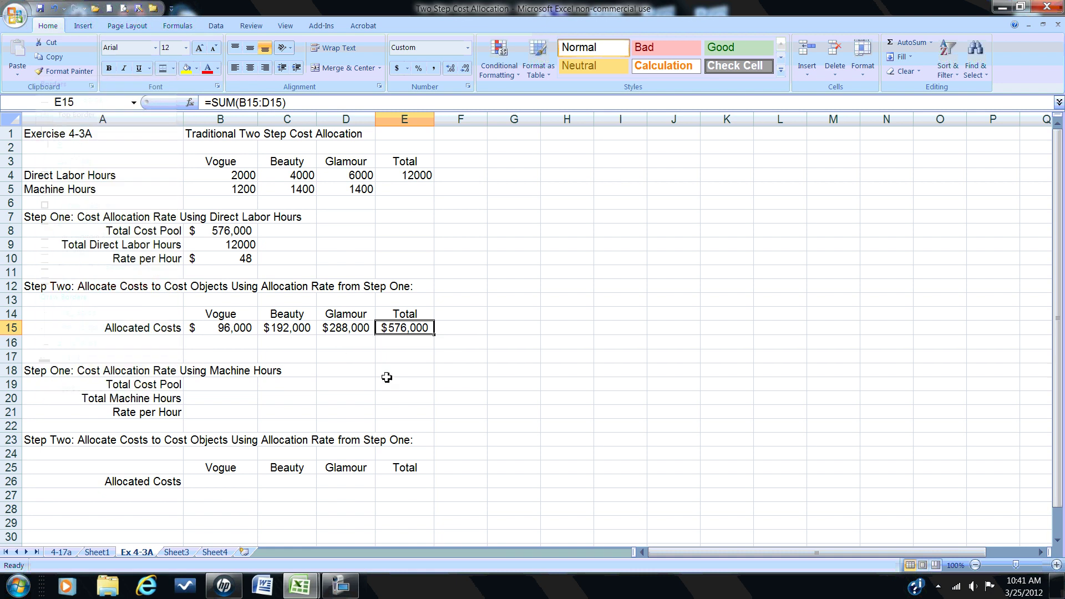
left_click(410, 371)
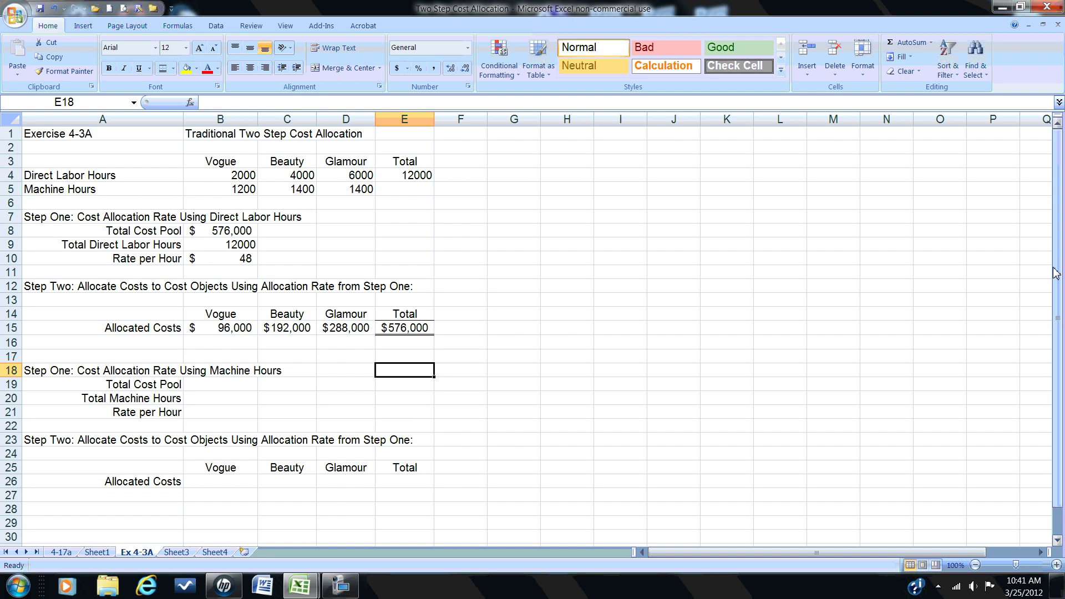
left_click_drag(1054, 278, 1055, 256)
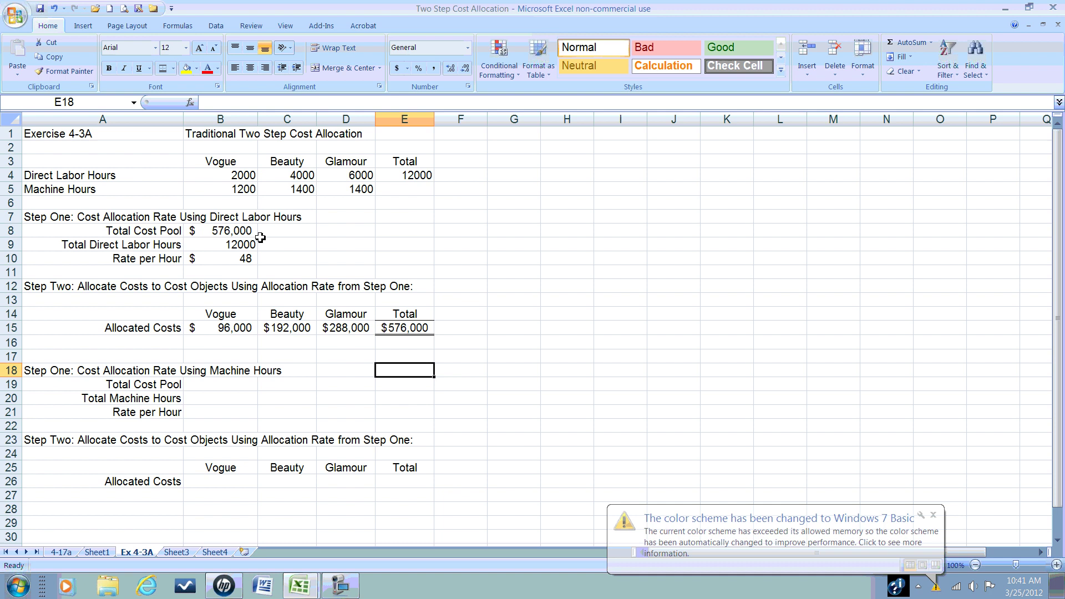
left_click(933, 515)
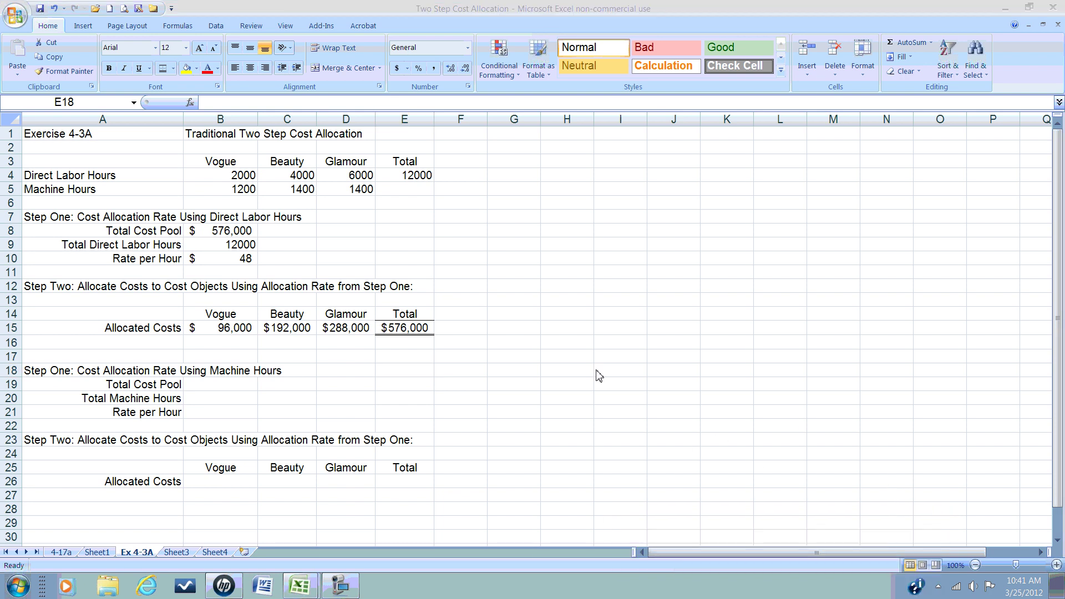
Step: Link the machine-hours Total Cost Pool cell B19 to B8 with =B8
left_click(228, 388)
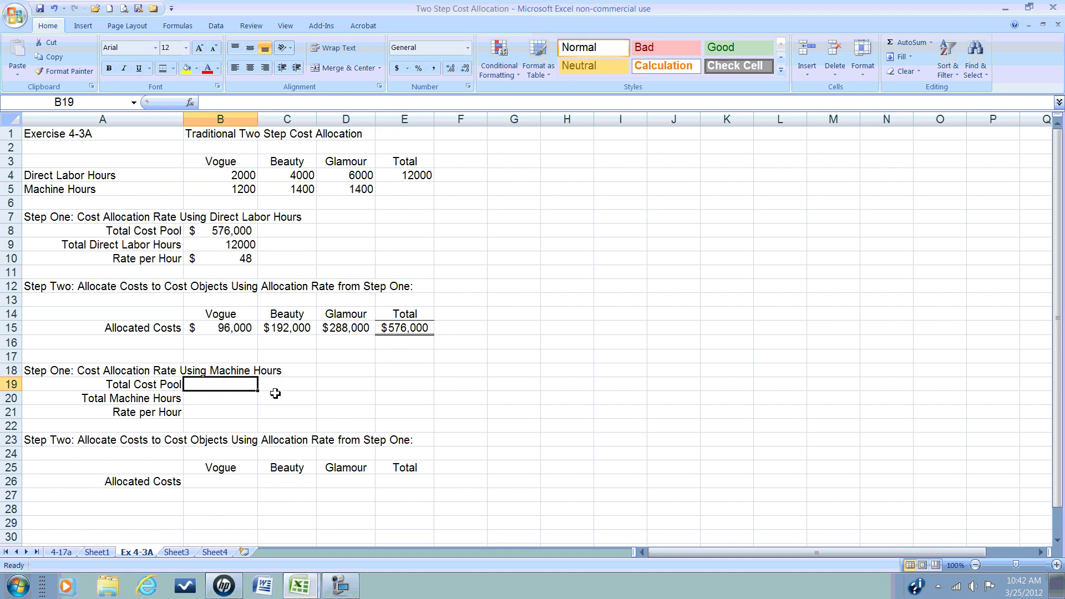
type("=")
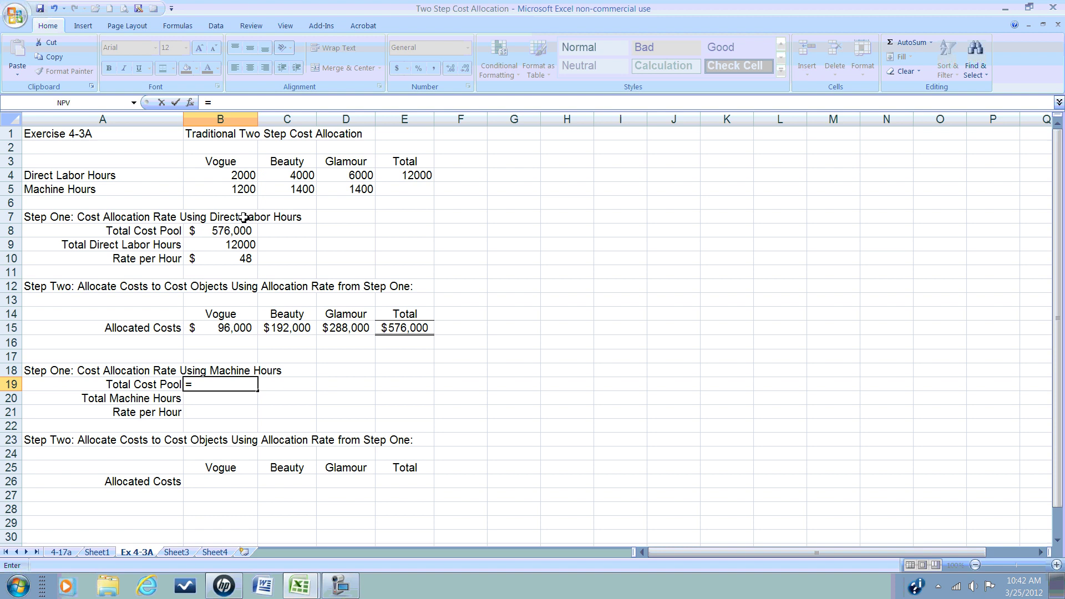
left_click(219, 233)
key("Return")
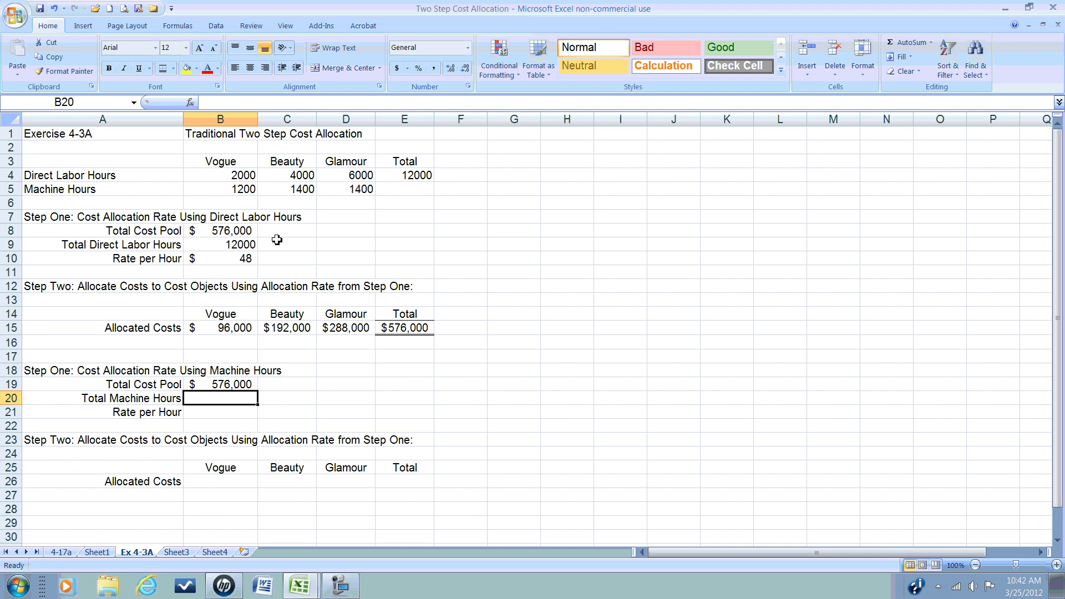
Step: AutoSum machine hours into E5 (4000) and link Total Machine Hours B20 to it
left_click(415, 189)
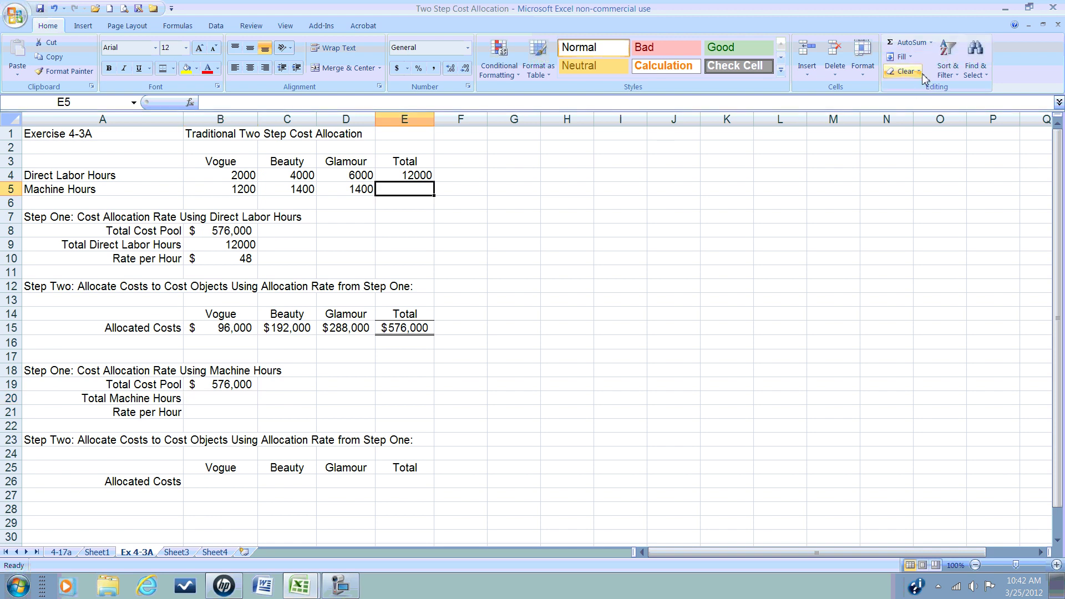
left_click(910, 52)
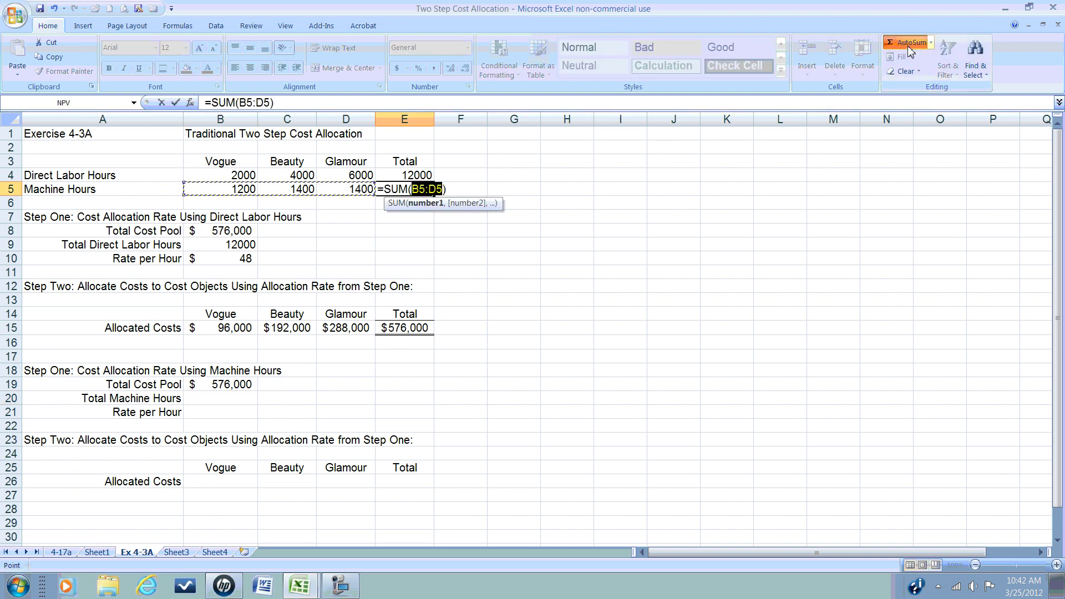
left_click(910, 52)
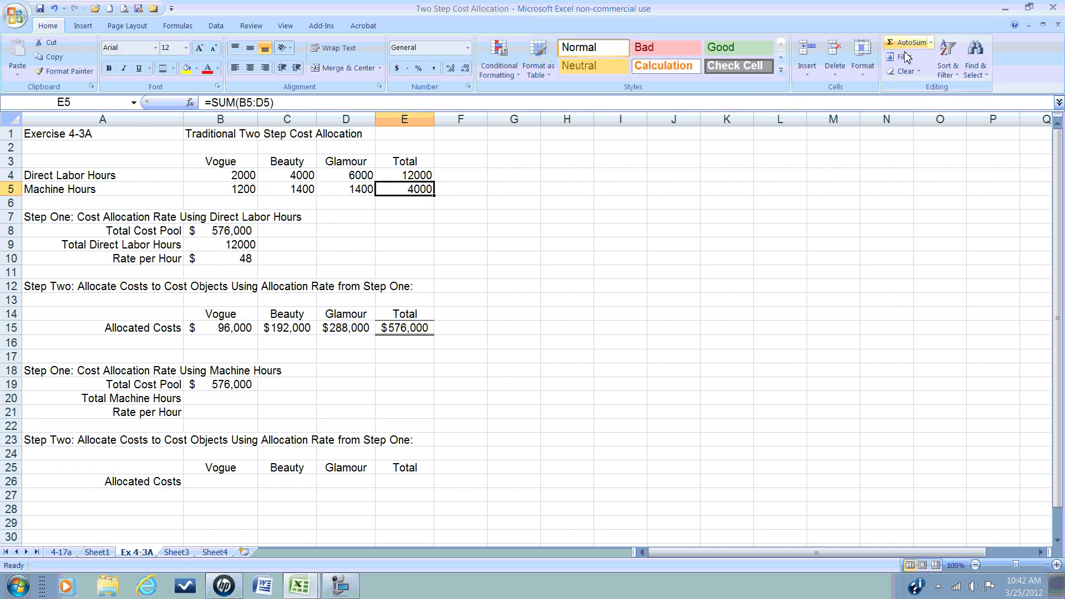
left_click(243, 397)
type("=")
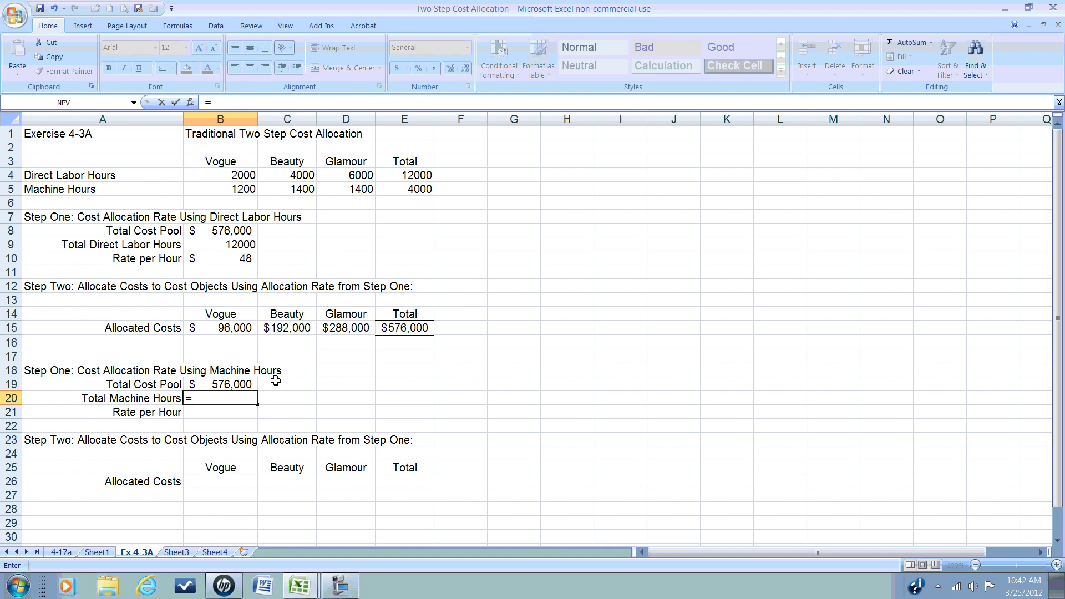
left_click(404, 189)
key("Return")
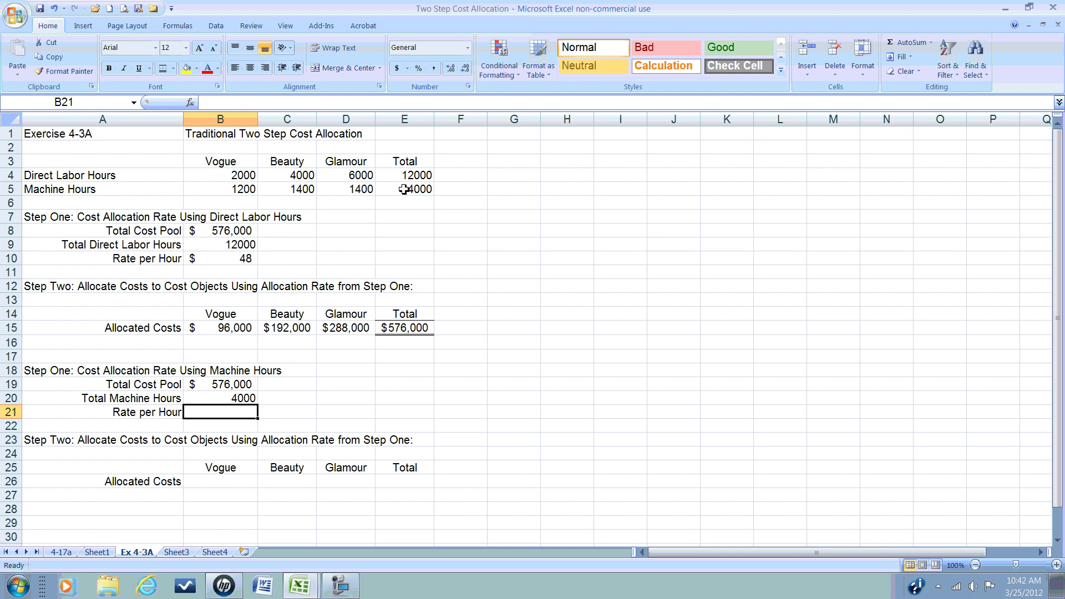
Step: Compute the rate per hour in B21 as =+B19/B20, formatted as Accounting $144.00
type("+")
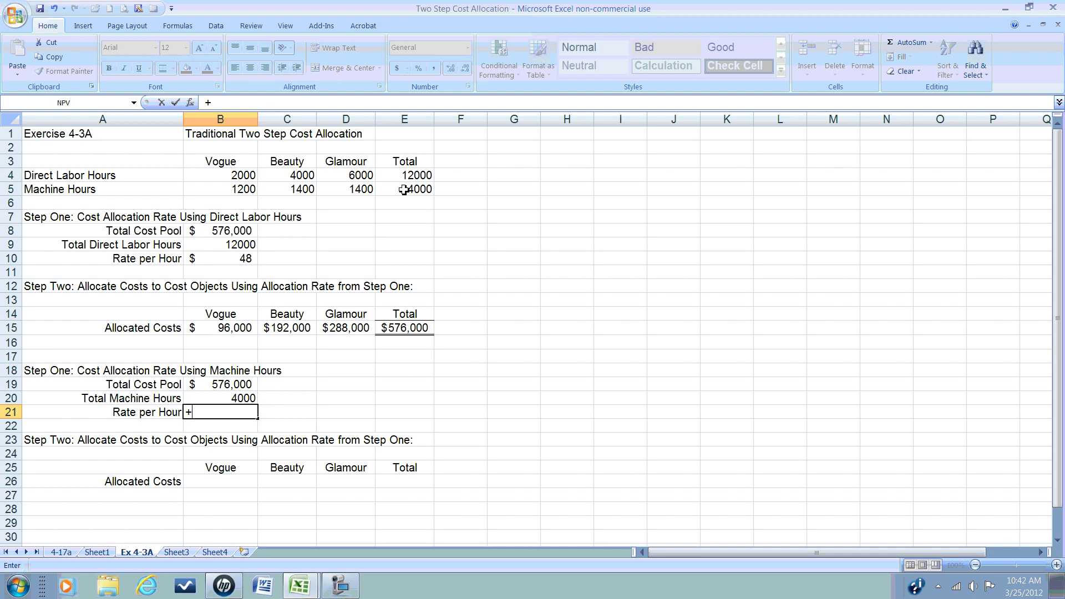
key("Up")
key("Up")
type("/")
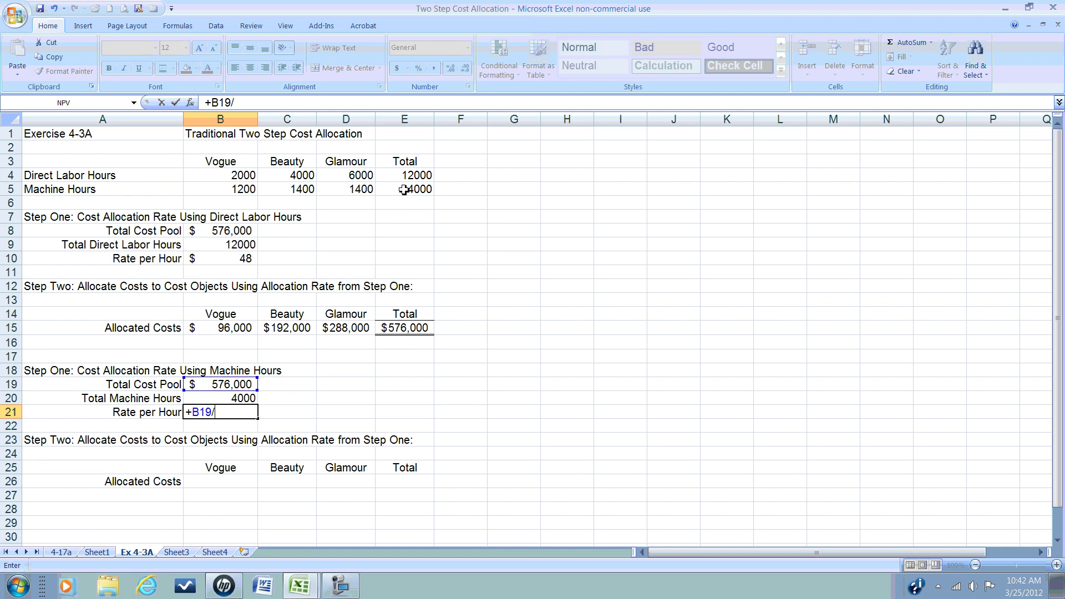
key("Up")
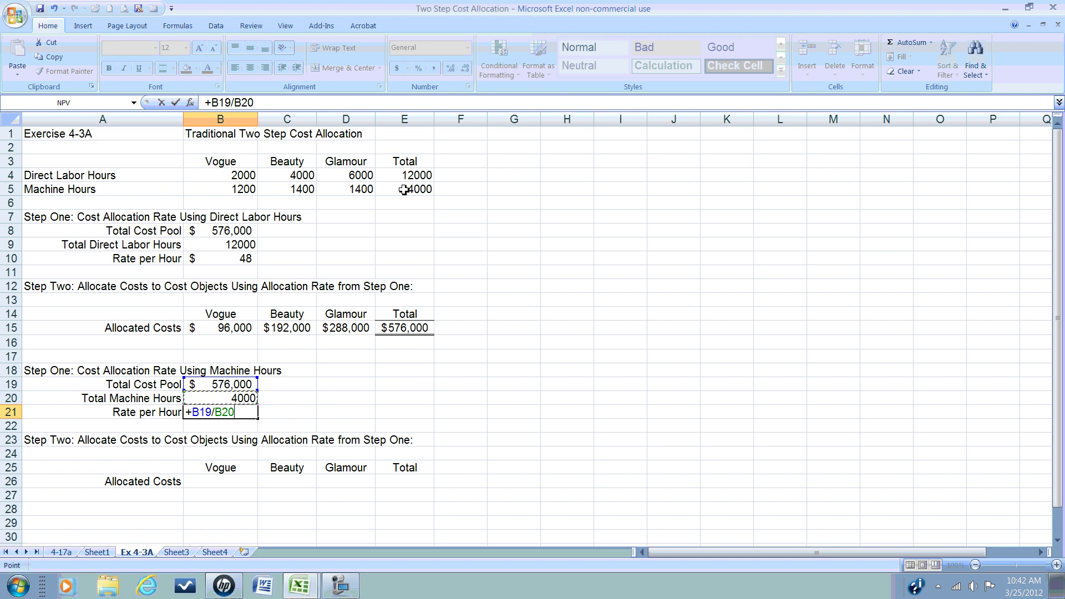
key("Return")
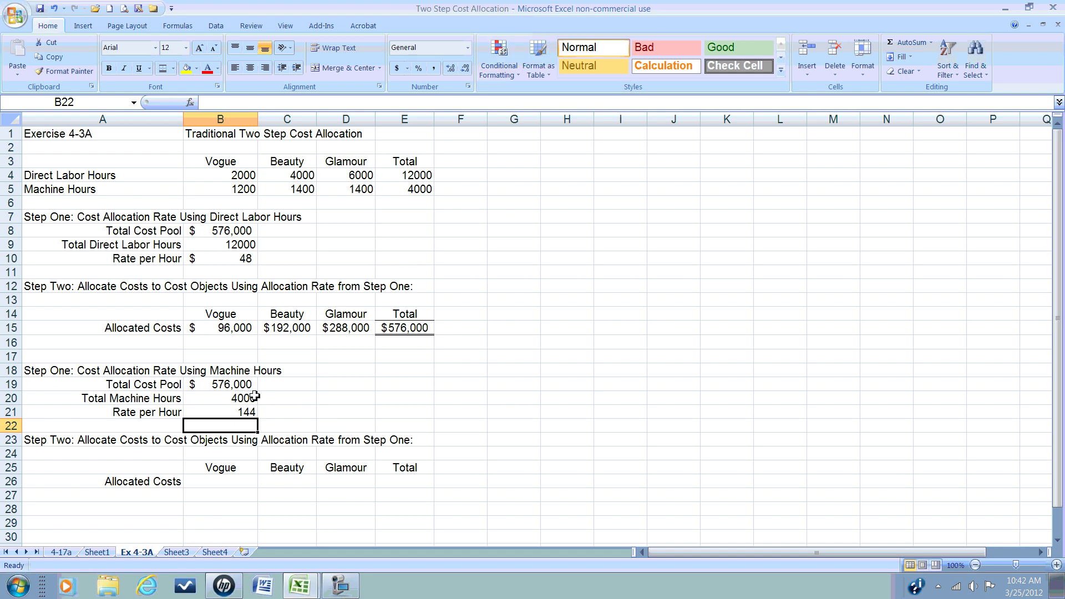
left_click(236, 413)
left_click(397, 68)
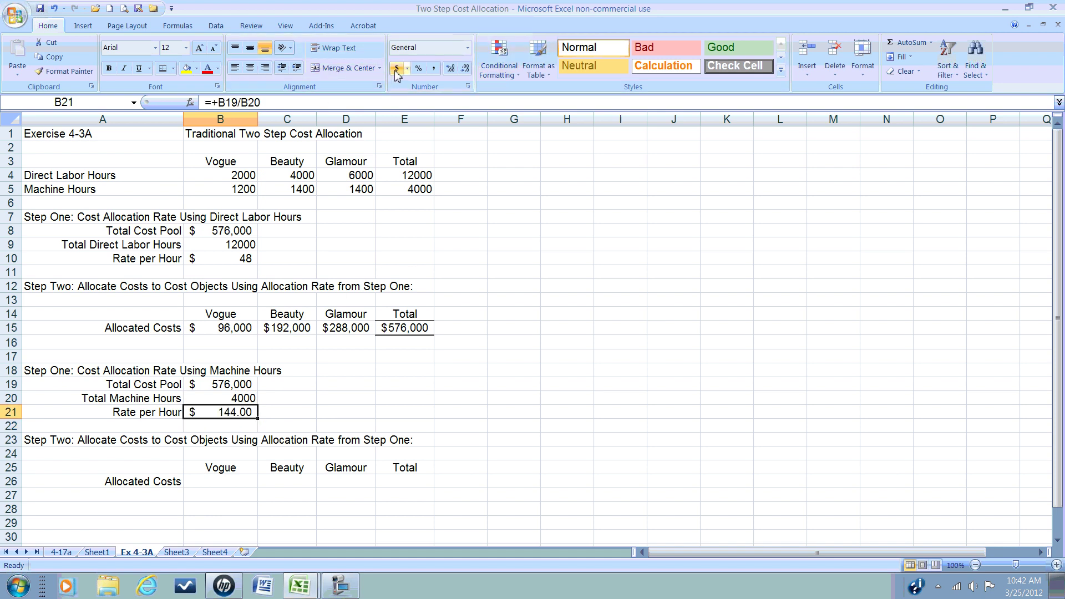
Step: Allocate Vogue $172,800 and Beauty $201,600 as machine hours times the B21 rate
left_click(239, 484)
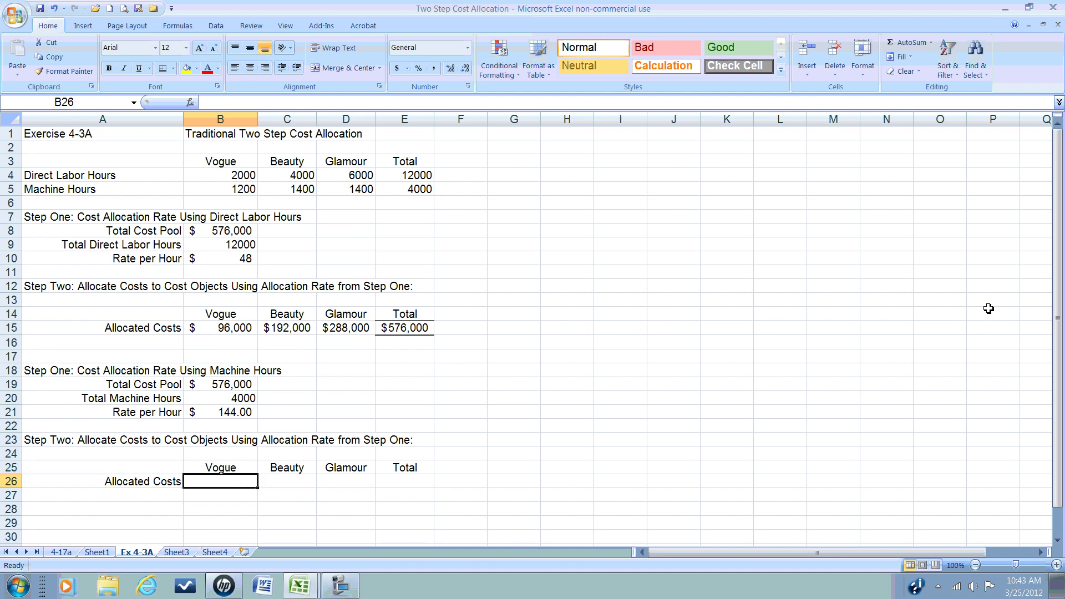
type("=")
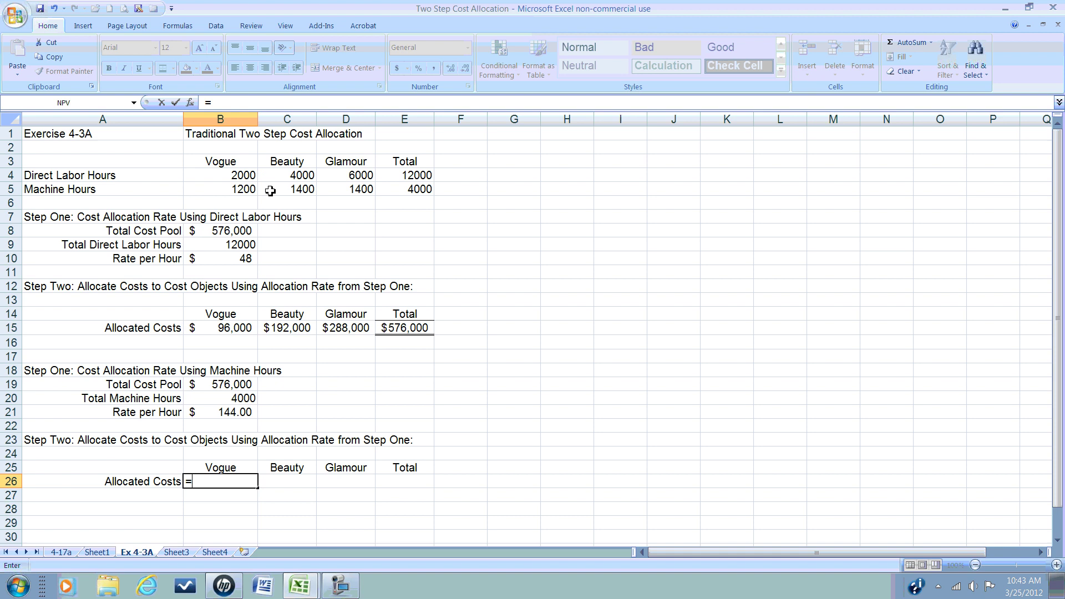
left_click(244, 191)
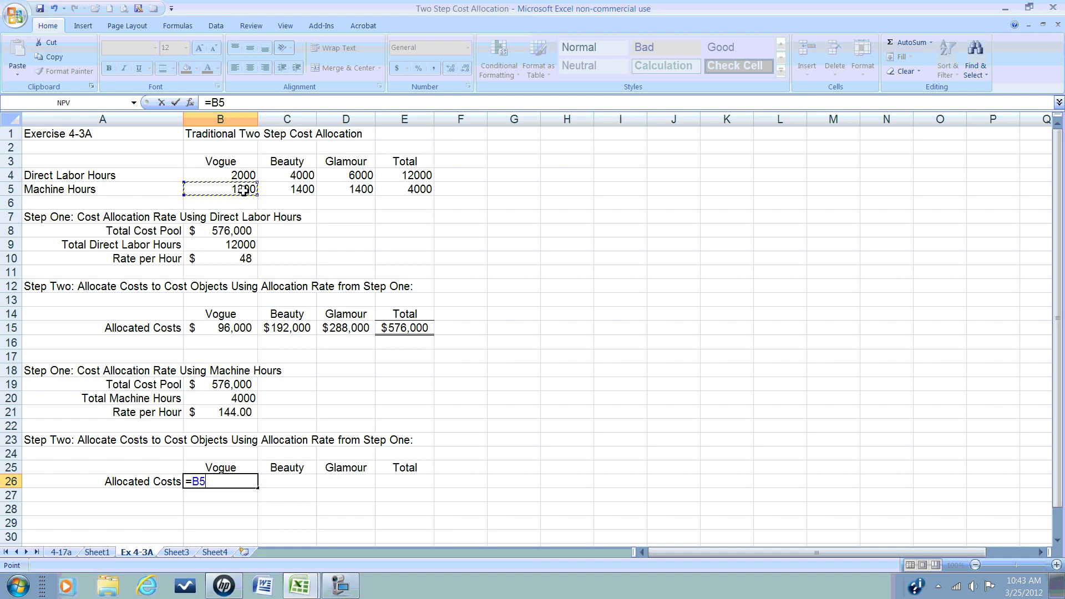
type("*")
left_click(209, 414)
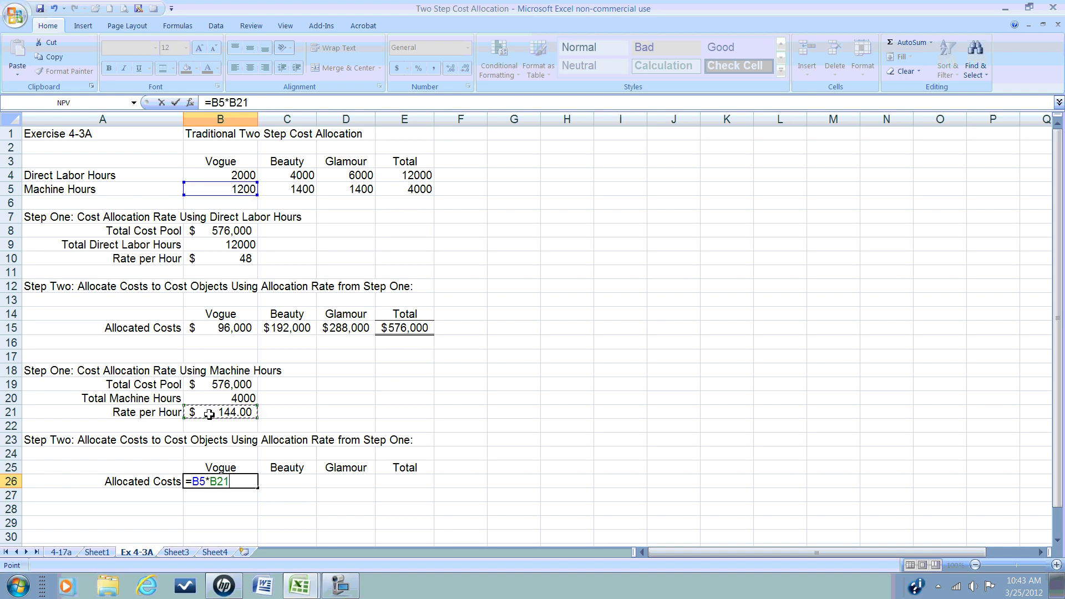
key("Return")
left_click(289, 482)
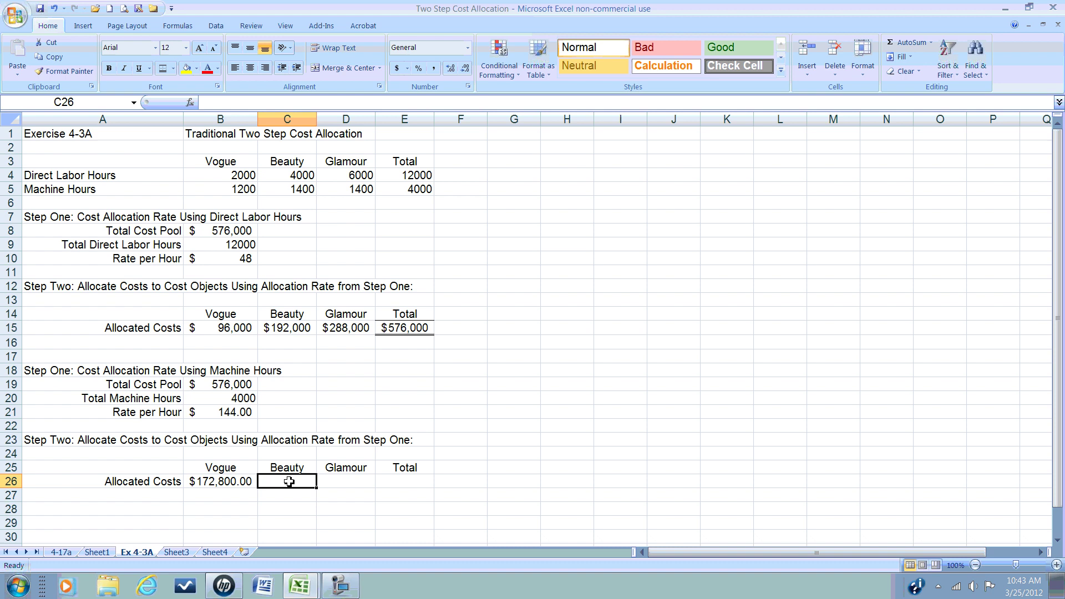
type("+")
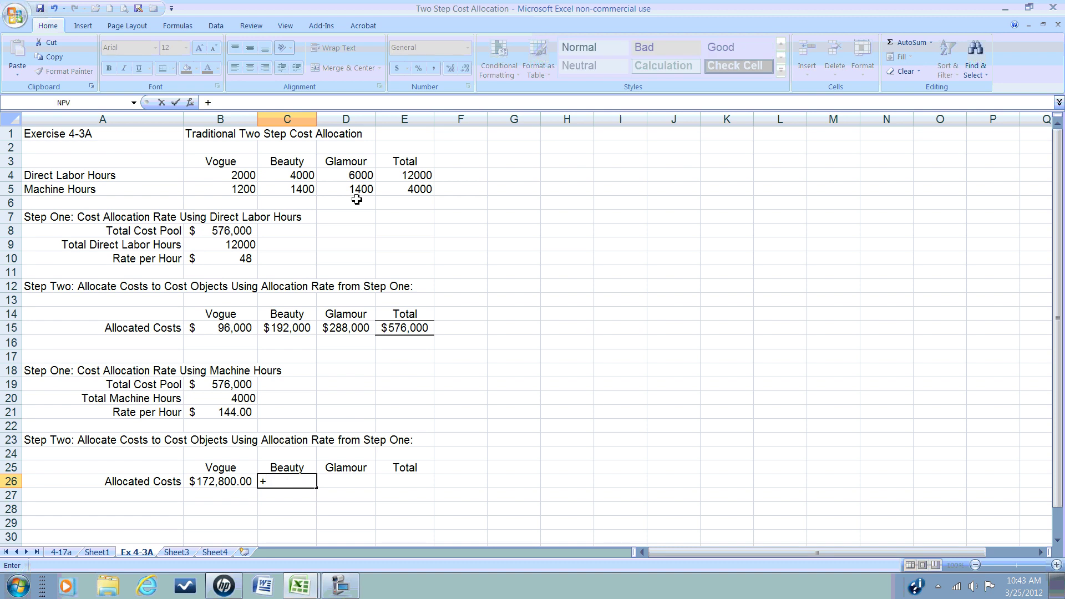
left_click(304, 191)
type("*")
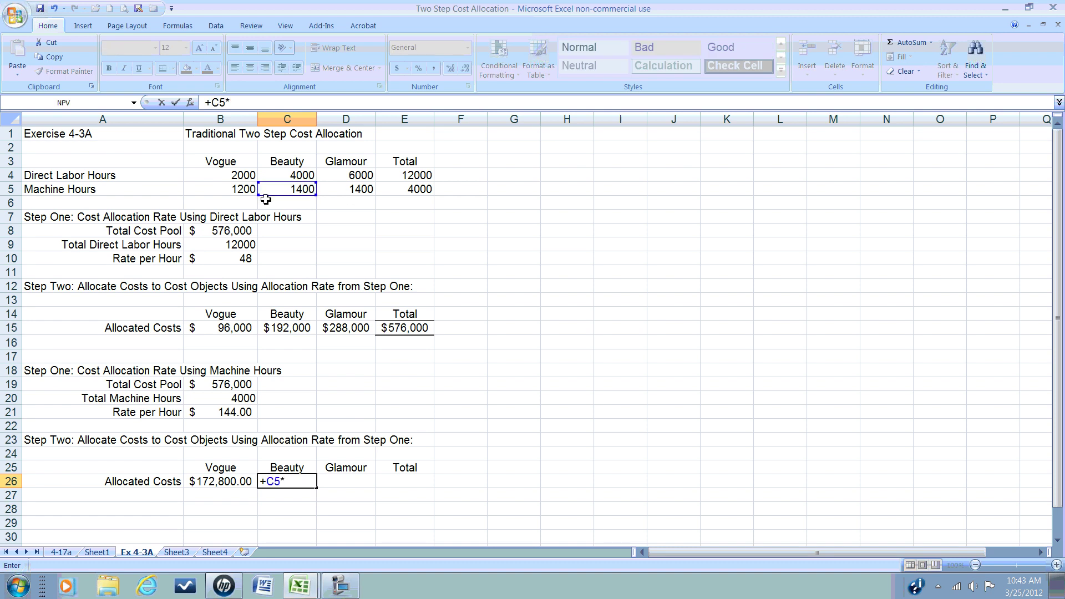
left_click(220, 413)
key("Return")
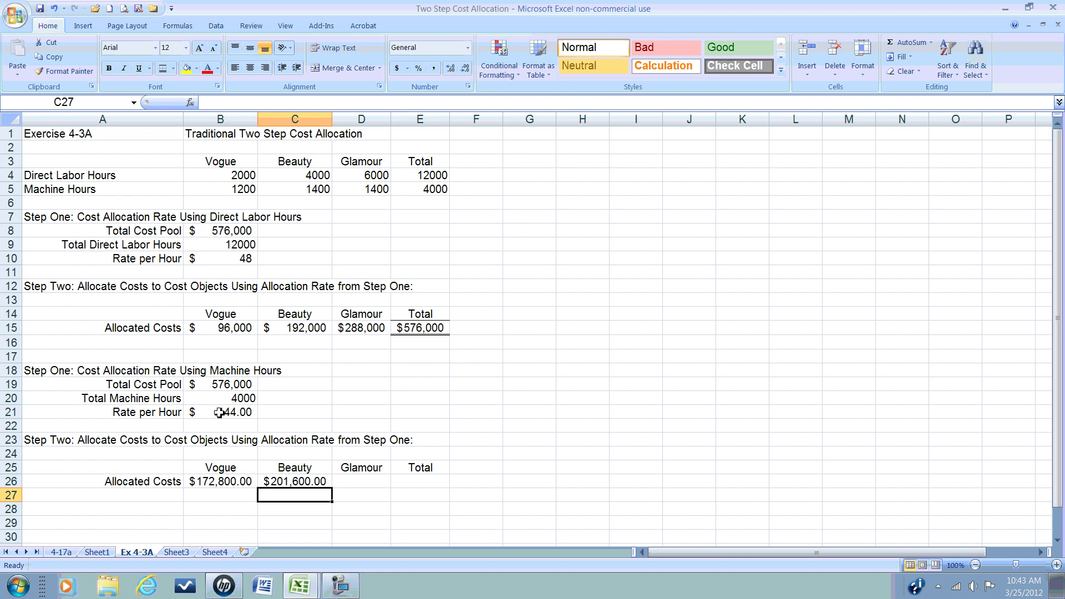
Step: Allocate Glamour $201,600 in D26 with +D5*B21
key("Up")
key("Right")
type("+")
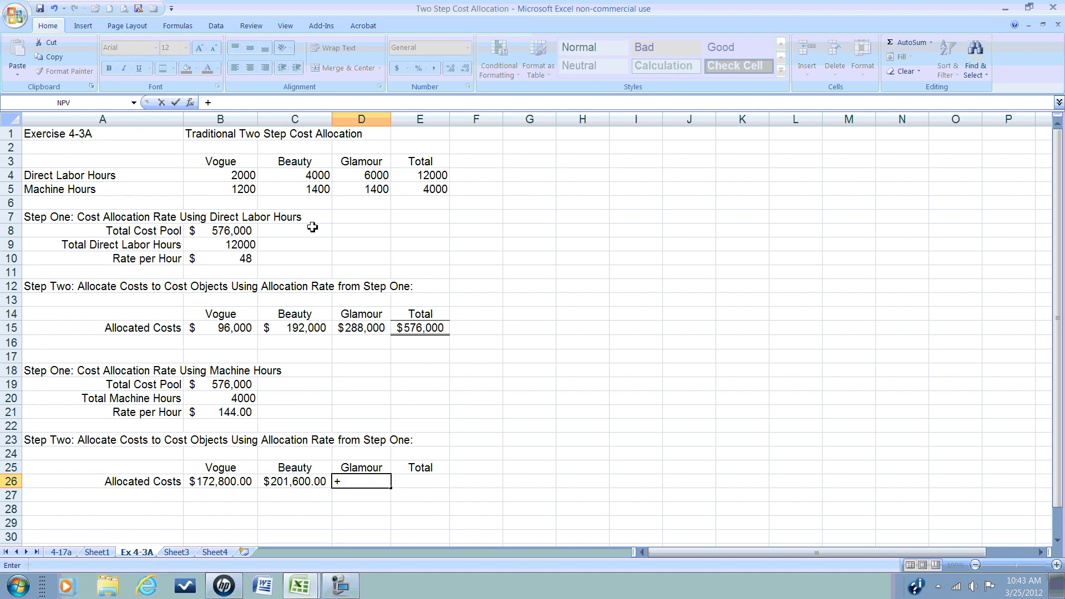
left_click(362, 188)
type("*")
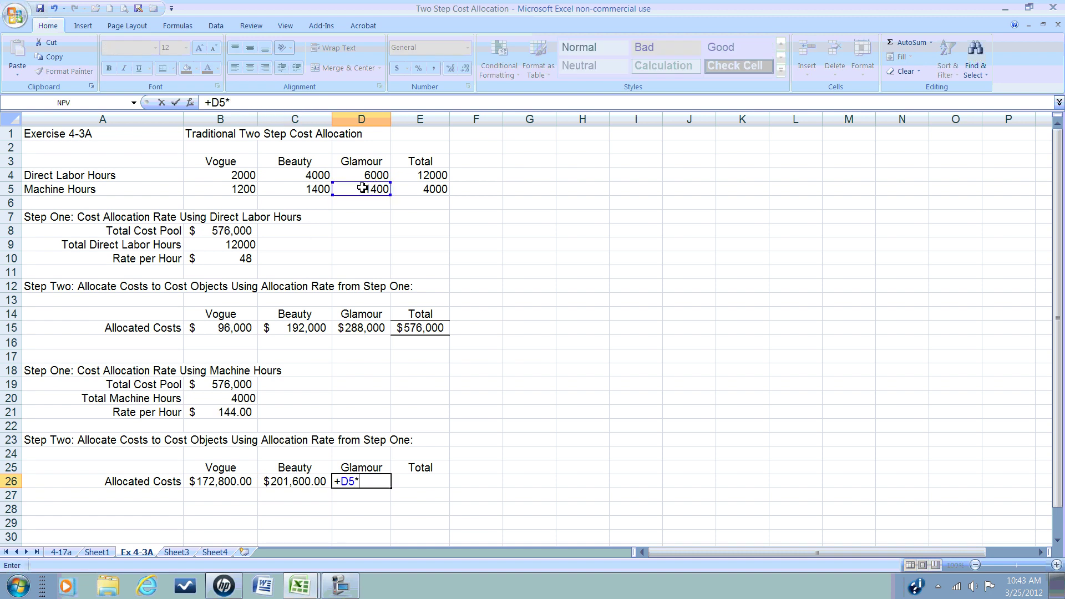
left_click(216, 415)
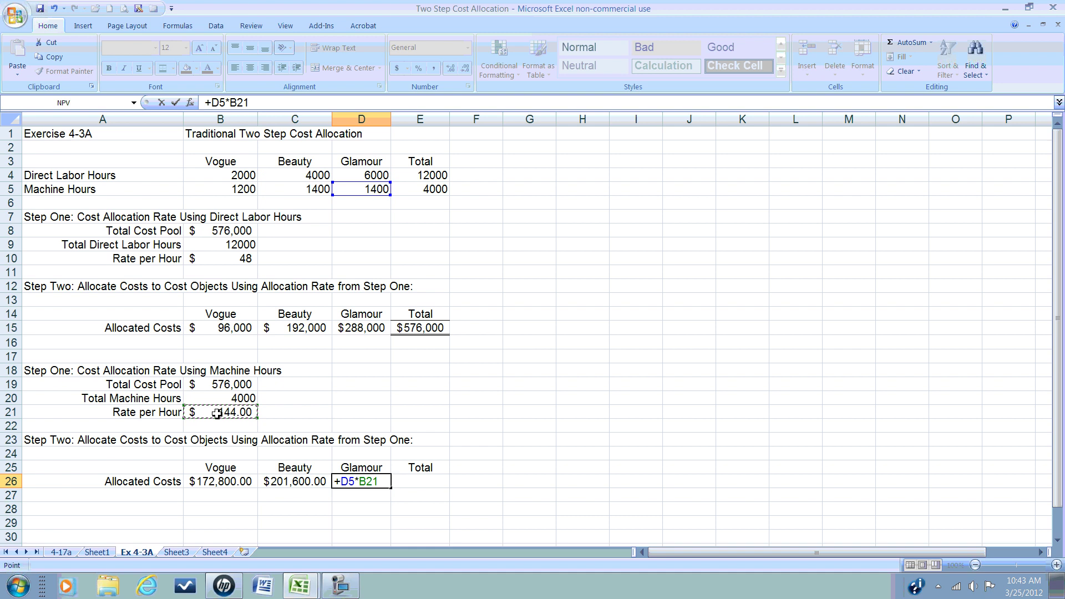
key("Return")
Step: AutoSum row 26 into E26 ($576,000) and remove decimals from B26:E26
key("Up")
key("Right")
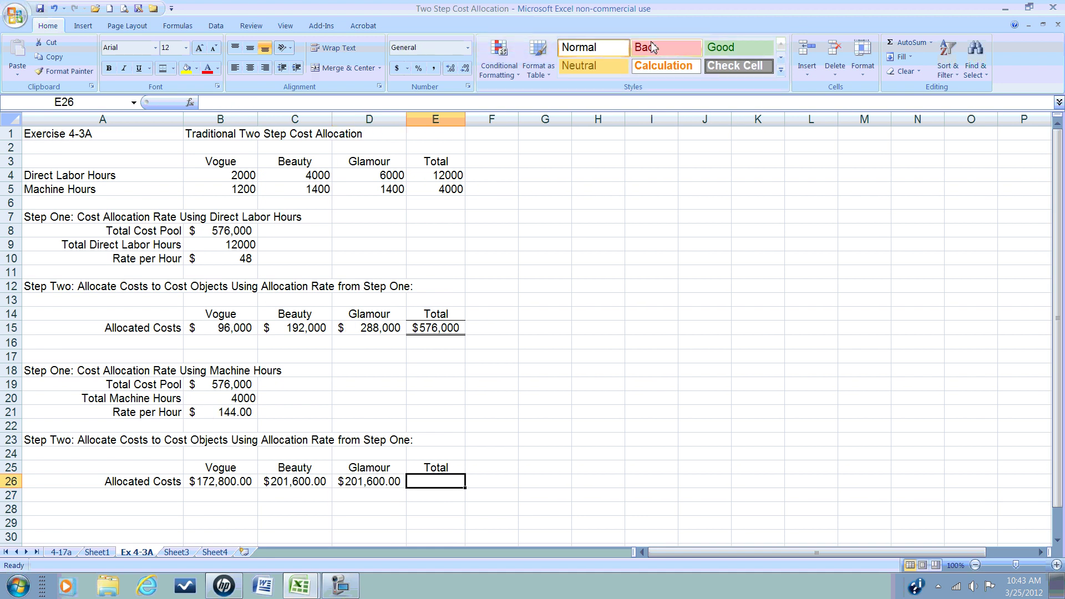
left_click(906, 44)
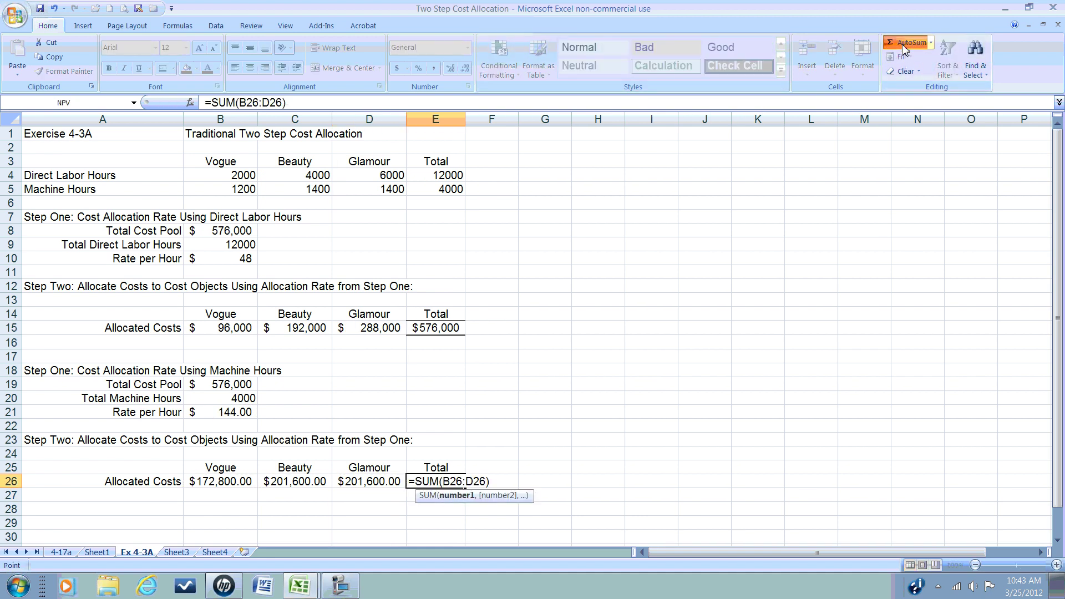
left_click(906, 45)
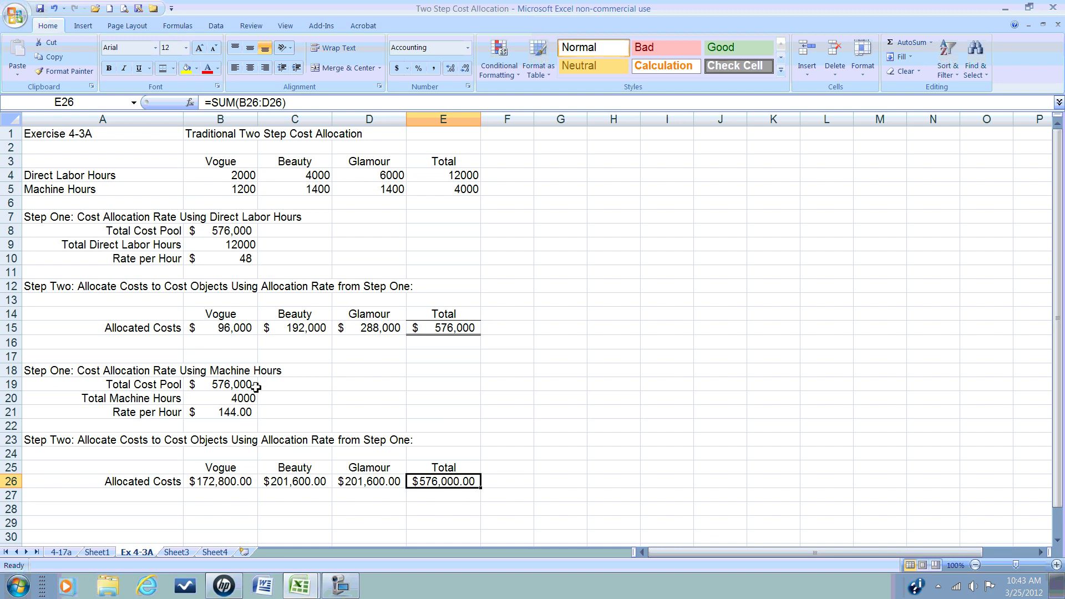
left_click_drag(253, 481, 464, 482)
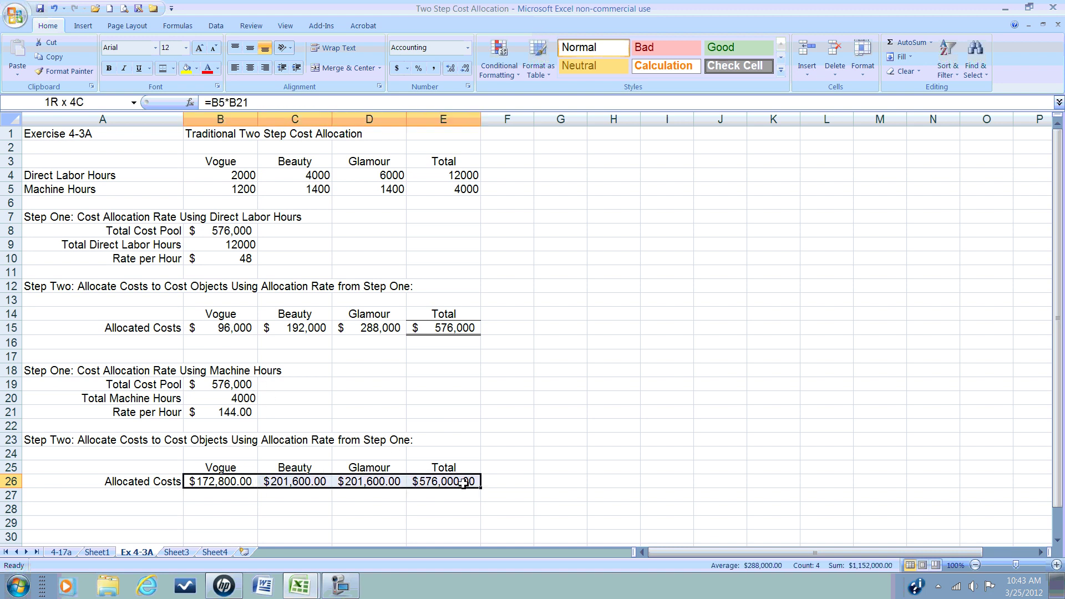
left_click(465, 68)
left_click(464, 68)
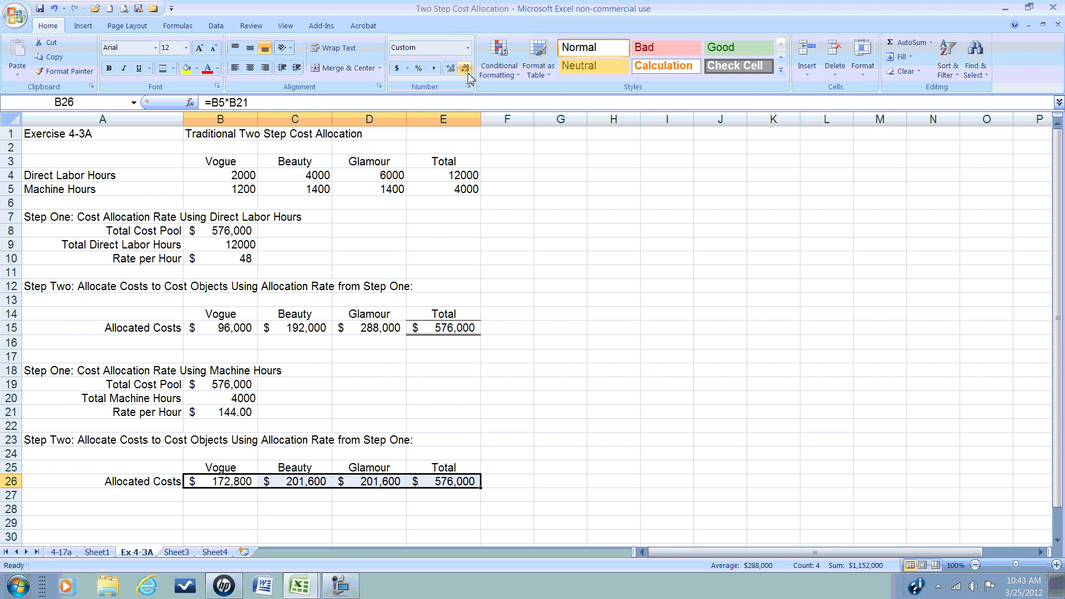
left_click(222, 506)
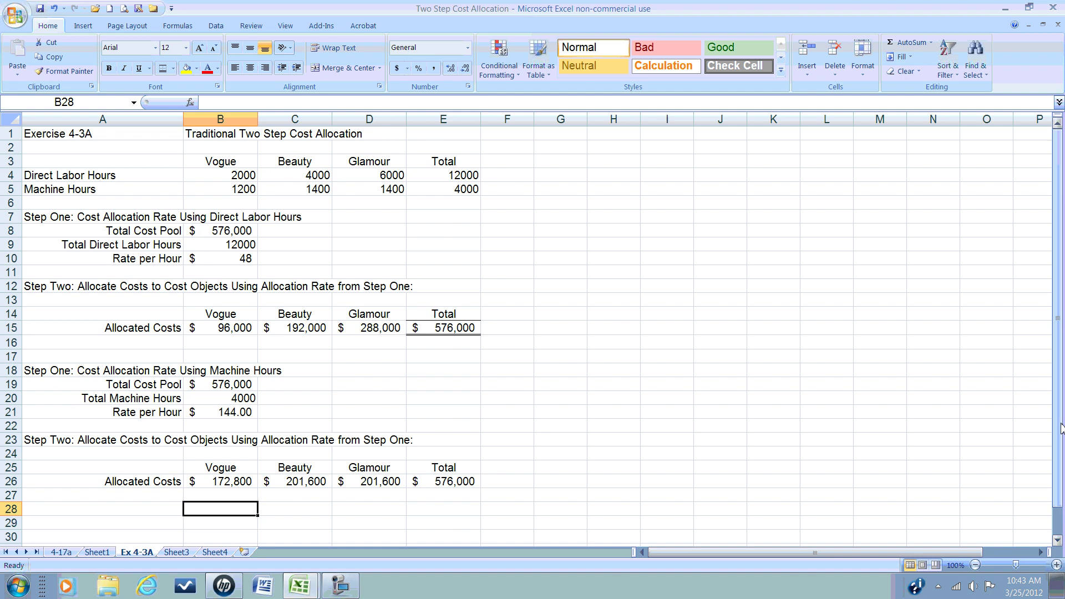
left_click(1058, 540)
left_click(1058, 540)
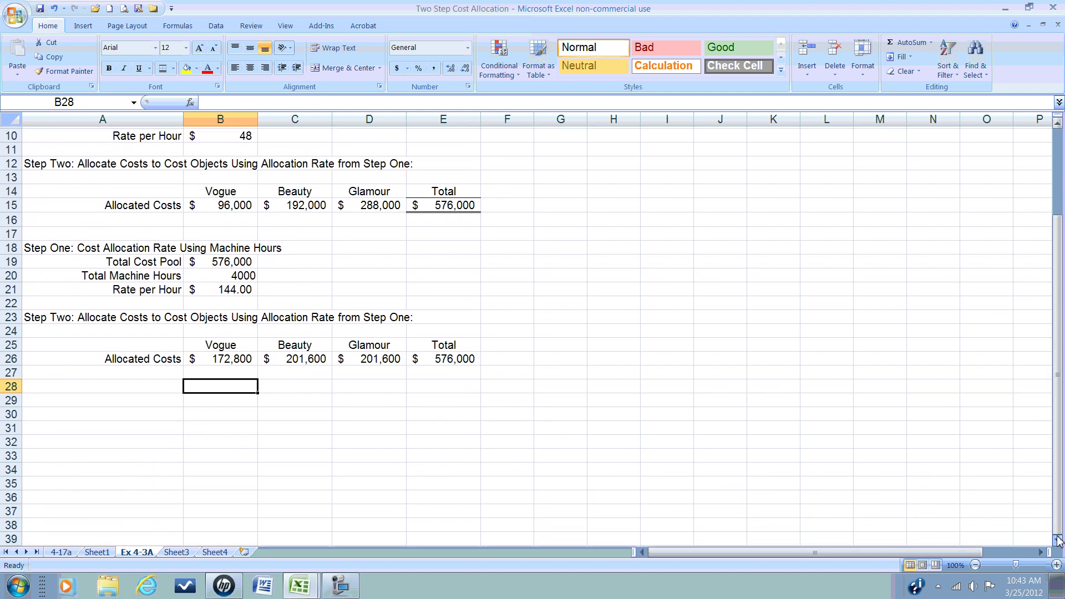
scroll(1060, 483, "up", 2)
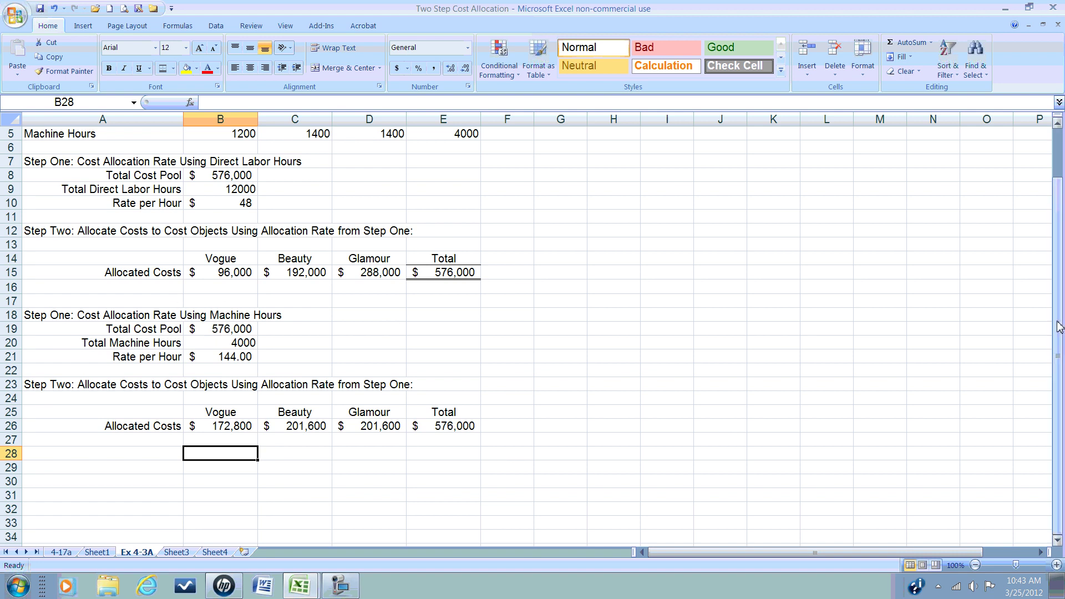
left_click_drag(1057, 322, 1056, 283)
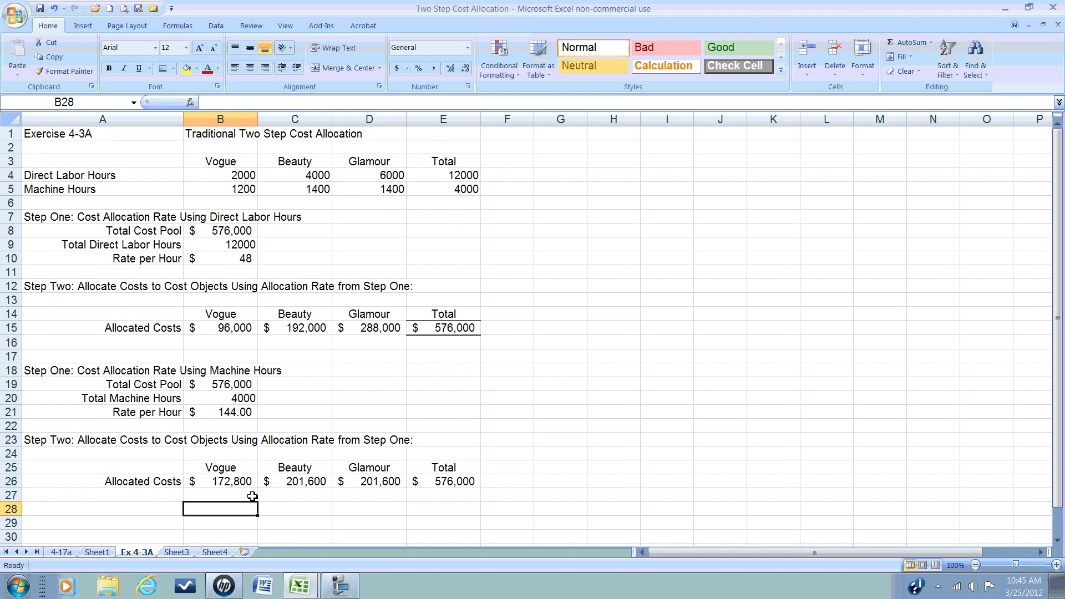
left_click(340, 586)
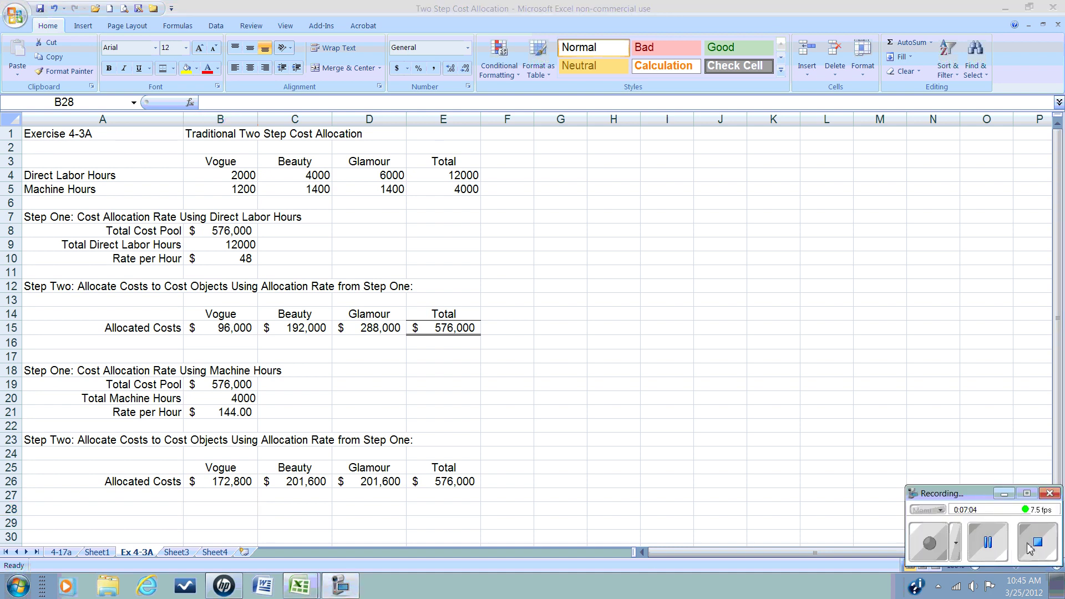
left_click(1059, 415)
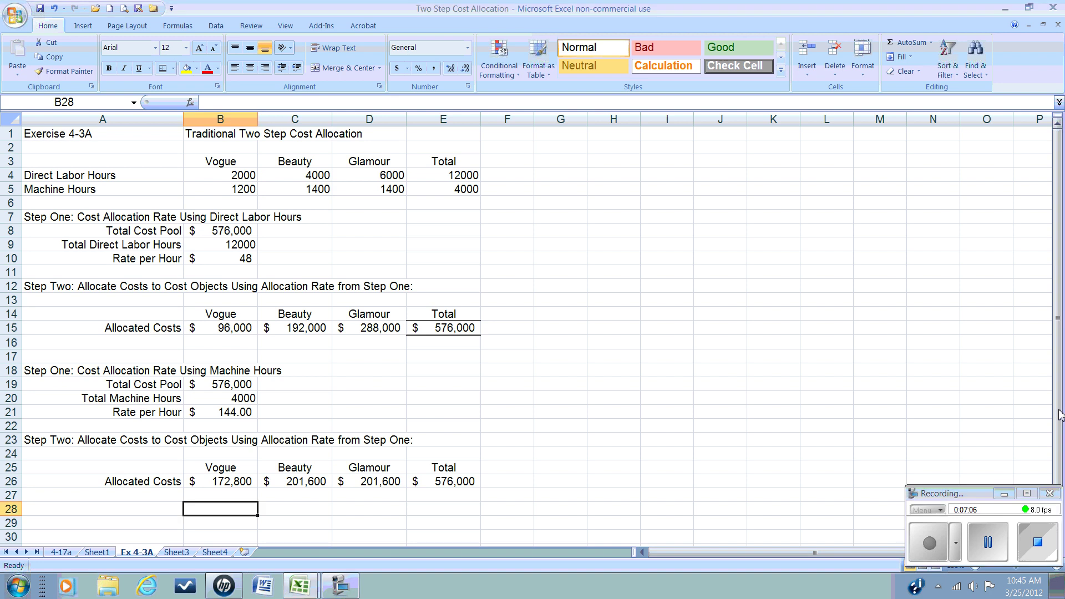